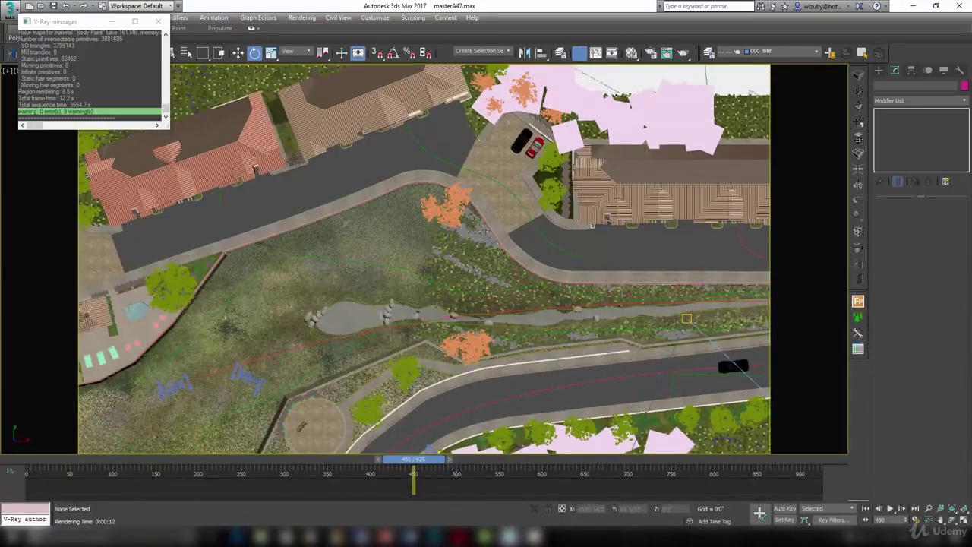
Examine the flower and groundcover planting on the fenced slope and along the narrow drainage channel
{"action": "middle_click_drag", "start_coordinate": [525, 289], "coordinate": [575, 237], "text": "alt"}
{"action": "scroll", "coordinate": [524, 342], "scroll_direction": "up", "scroll_amount": 8}
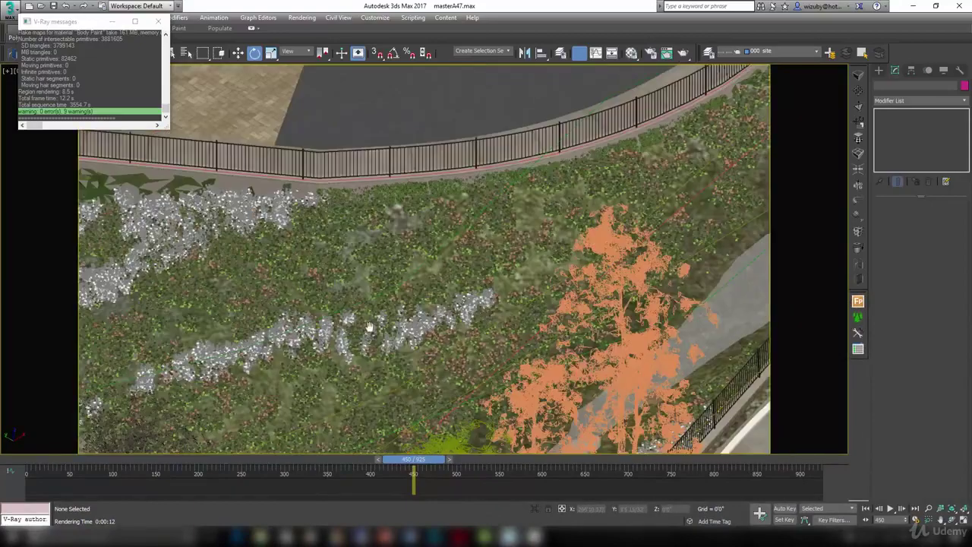
{"action": "middle_click_drag", "start_coordinate": [370, 327], "coordinate": [534, 273]}
{"action": "scroll", "coordinate": [534, 273], "scroll_direction": "up", "scroll_amount": 2}
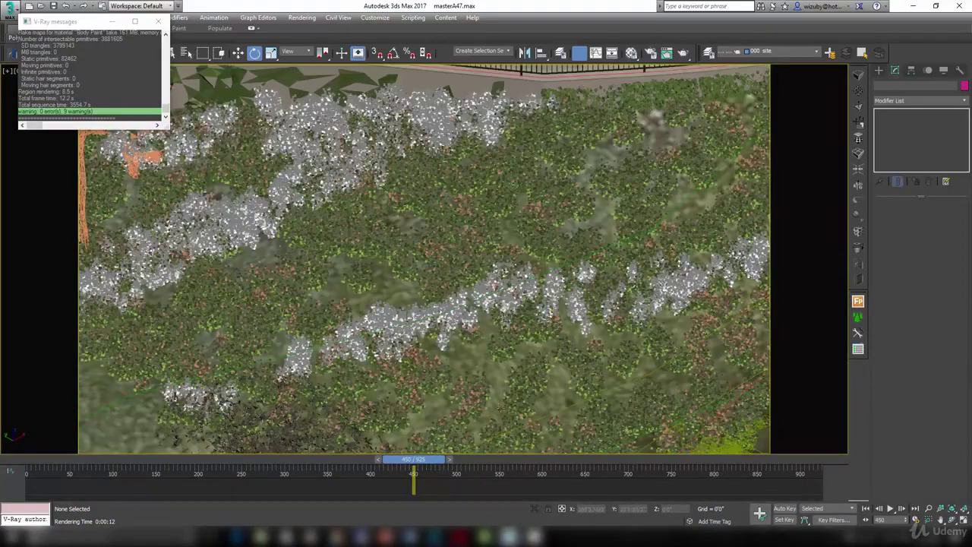
{"action": "scroll", "coordinate": [615, 176], "scroll_direction": "down", "scroll_amount": 4}
{"action": "middle_click_drag", "start_coordinate": [560, 188], "coordinate": [266, 277]}
{"action": "middle_click_drag", "start_coordinate": [597, 174], "coordinate": [375, 392]}
{"action": "middle_click_drag", "start_coordinate": [491, 258], "coordinate": [406, 391]}
{"action": "scroll", "coordinate": [407, 391], "scroll_direction": "down", "scroll_amount": 5}
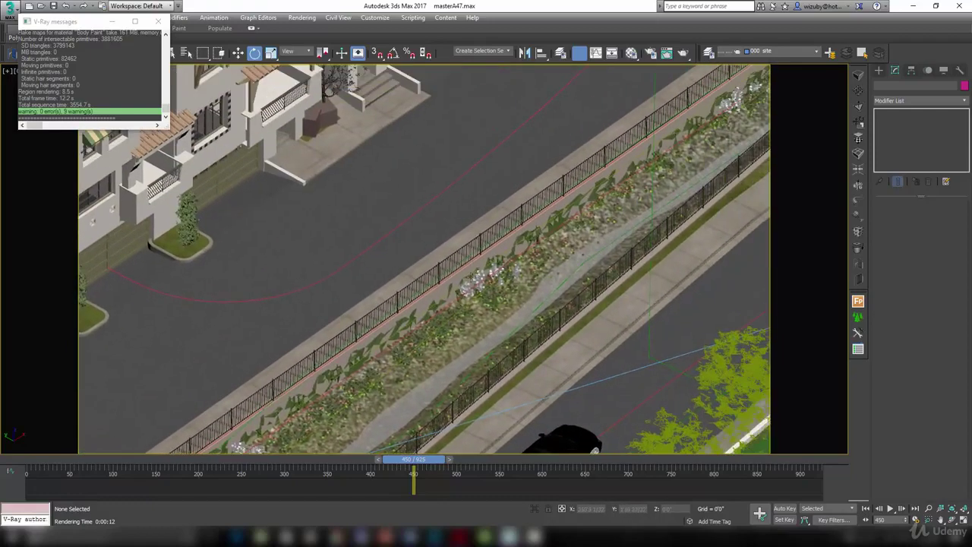
Examine the hillside planting around the townhouses and neighbouring massing blocks, the overall site, and the parking court with two cars
{"action": "middle_click_drag", "start_coordinate": [403, 273], "coordinate": [619, 244], "text": "alt"}
{"action": "middle_click_drag", "start_coordinate": [684, 196], "coordinate": [530, 328]}
{"action": "scroll", "coordinate": [433, 207], "scroll_direction": "up", "scroll_amount": 3}
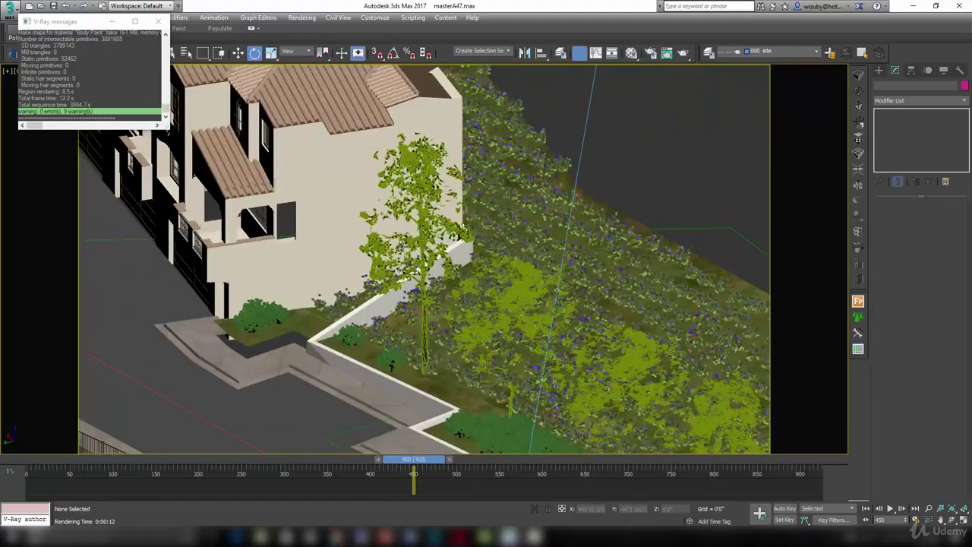
{"action": "middle_click_drag", "start_coordinate": [444, 259], "coordinate": [752, 322]}
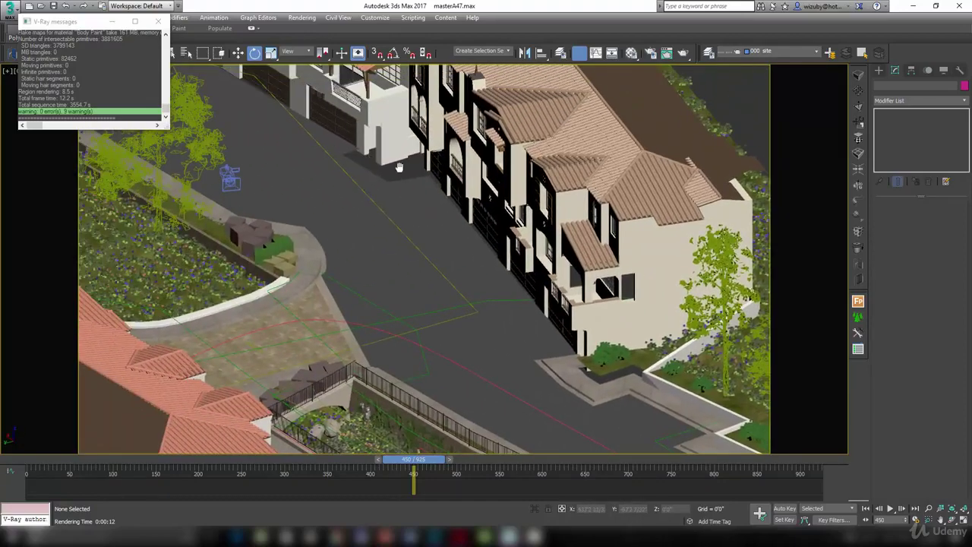
{"action": "middle_click_drag", "start_coordinate": [401, 166], "coordinate": [653, 300]}
{"action": "scroll", "coordinate": [525, 253], "scroll_direction": "down", "scroll_amount": 2}
{"action": "middle_click_drag", "start_coordinate": [525, 253], "coordinate": [430, 257], "text": "alt"}
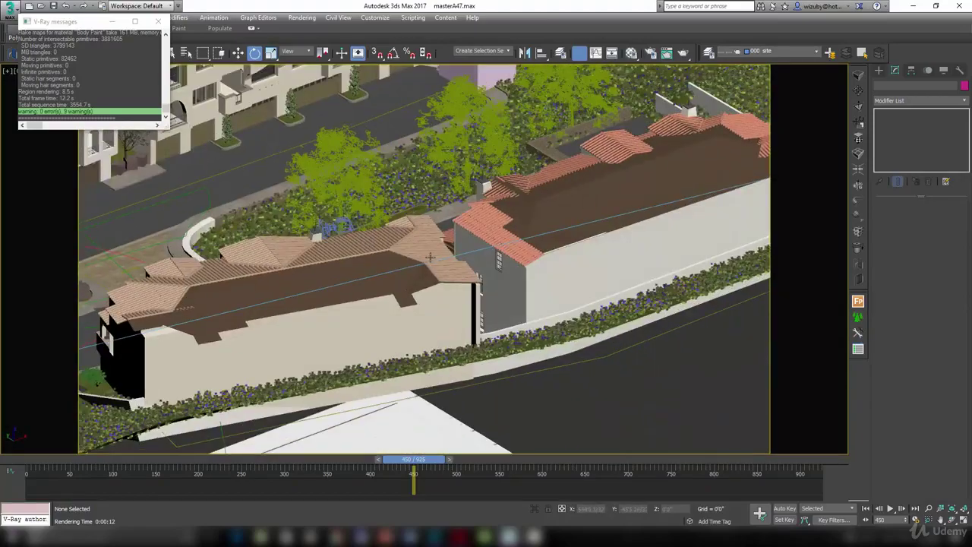
{"action": "middle_click_drag", "start_coordinate": [461, 179], "coordinate": [511, 300]}
{"action": "middle_click_drag", "start_coordinate": [594, 233], "coordinate": [467, 319]}
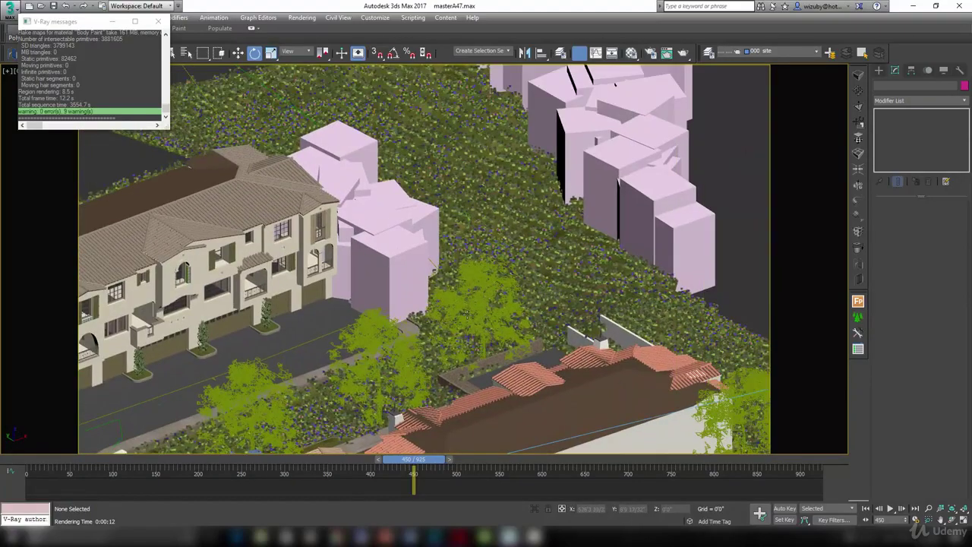
{"action": "middle_click_drag", "start_coordinate": [299, 226], "coordinate": [459, 186]}
{"action": "scroll", "coordinate": [425, 253], "scroll_direction": "down", "scroll_amount": 4}
{"action": "middle_click_drag", "start_coordinate": [425, 254], "coordinate": [868, 63]}
{"action": "middle_click_drag", "start_coordinate": [303, 296], "coordinate": [492, 257]}
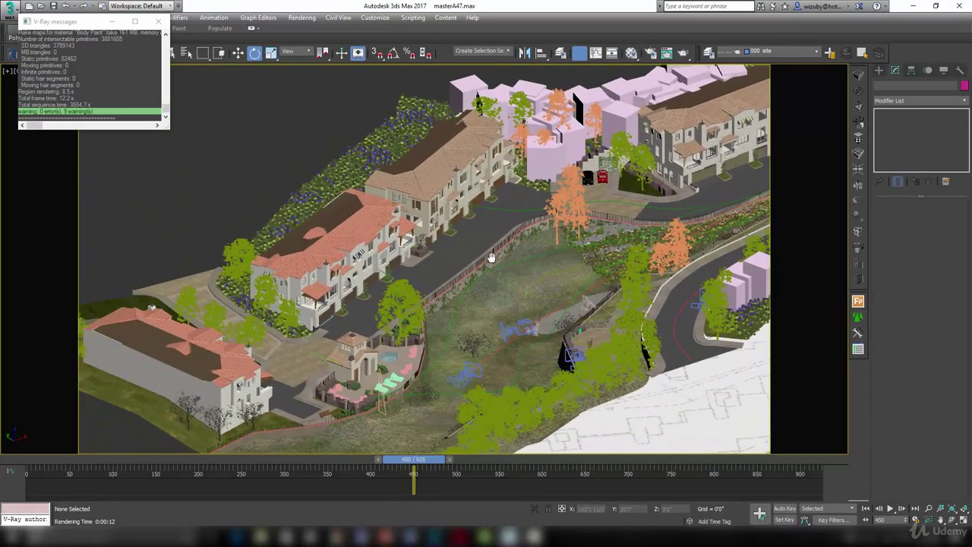
{"action": "scroll", "coordinate": [653, 125], "scroll_direction": "up", "scroll_amount": 10}
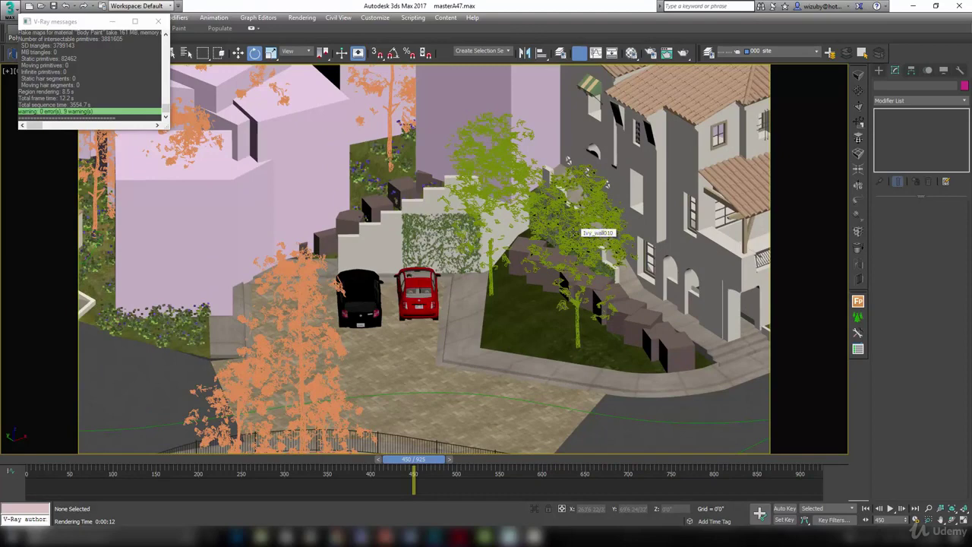
Open the XRef Scenes manager, select the trees XRef file, and position the dialog clear of the parking court
{"action": "key", "text": "shift+x"}
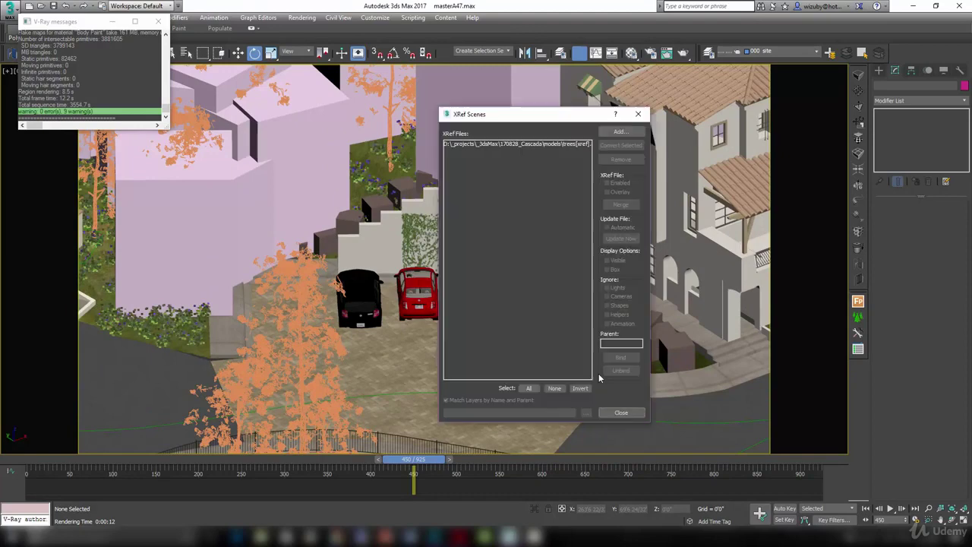
{"action": "left_click", "coordinate": [529, 145]}
{"action": "left_click_drag", "start_coordinate": [559, 115], "coordinate": [789, 116]}
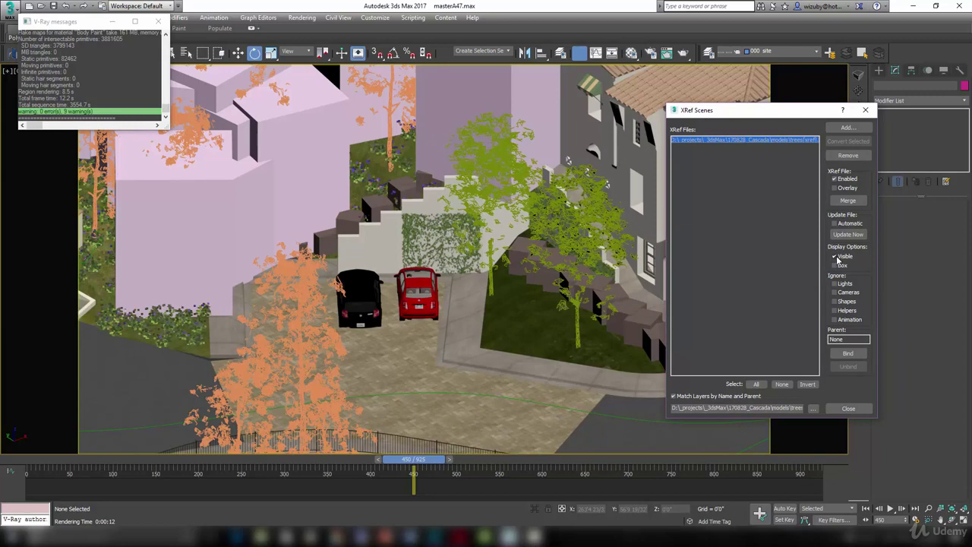
Toggle the trees XRef's visibility off and on, and switch its box display on and off
{"action": "left_click", "coordinate": [835, 256]}
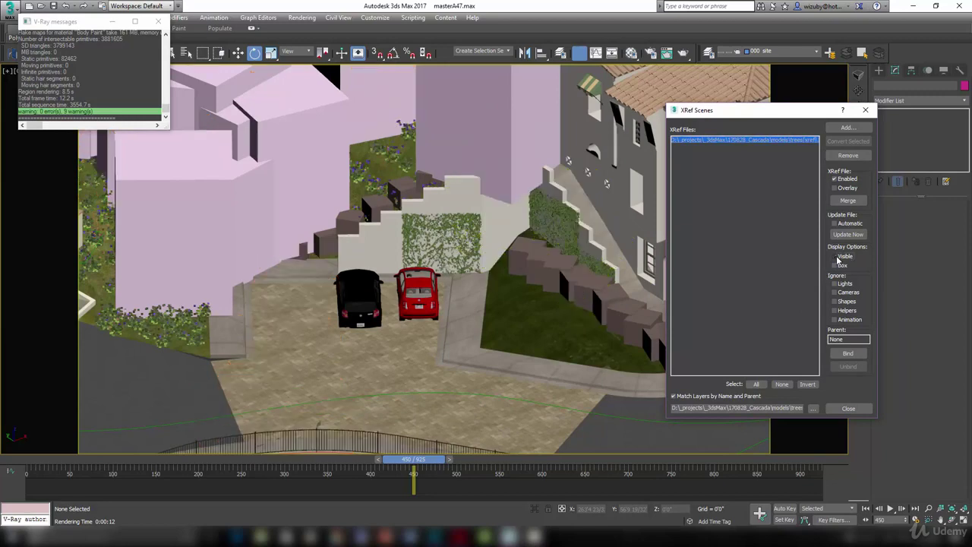
{"action": "left_click", "coordinate": [835, 257]}
{"action": "left_click", "coordinate": [835, 257]}
{"action": "left_click", "coordinate": [835, 257]}
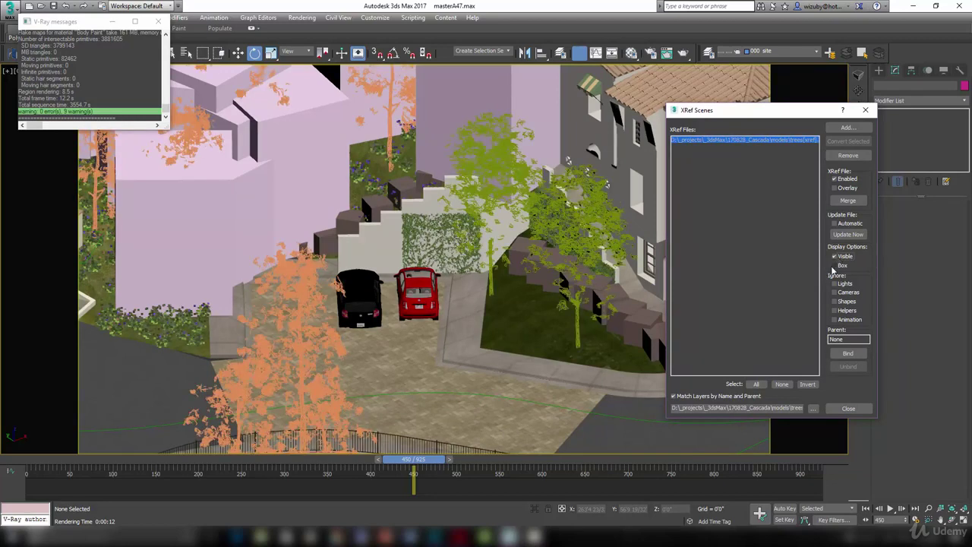
{"action": "left_click", "coordinate": [835, 265]}
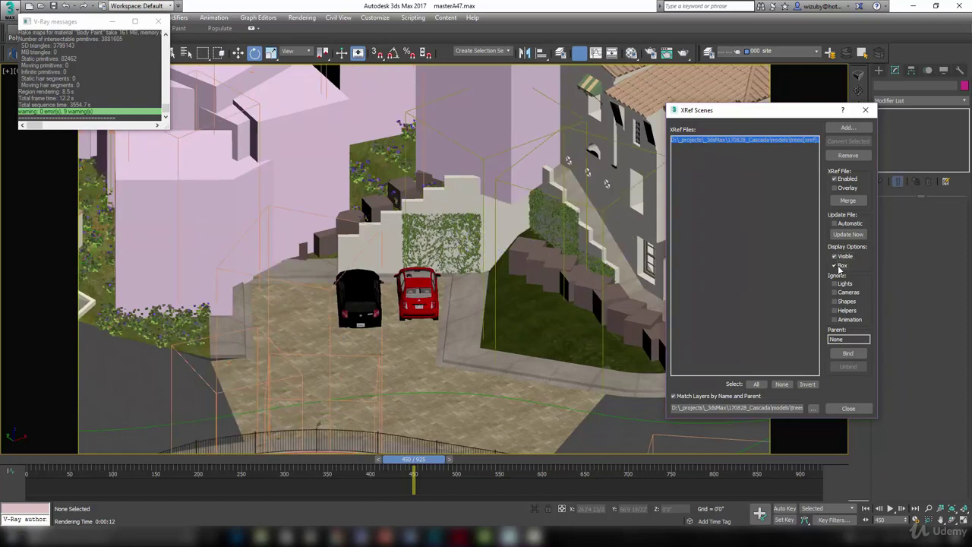
{"action": "left_click", "coordinate": [834, 265]}
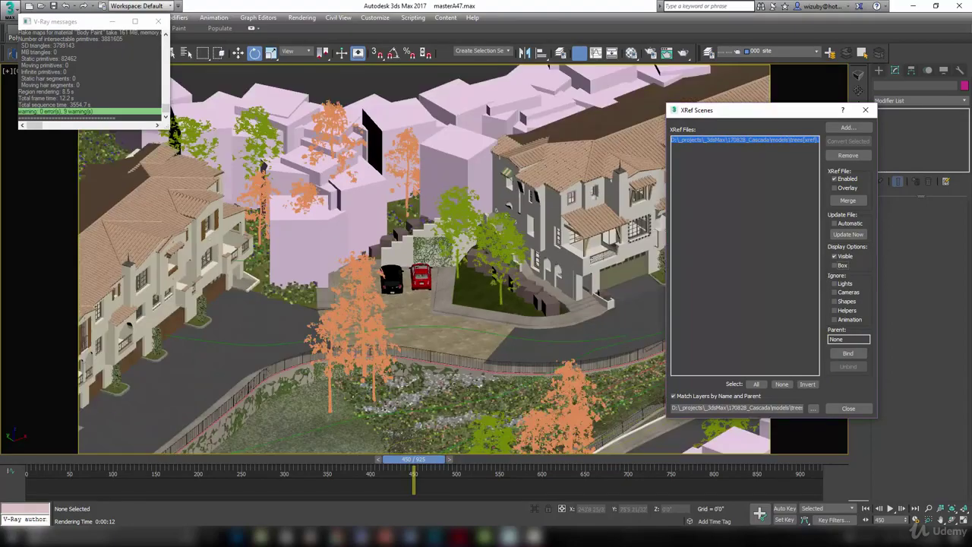
Examine the referenced trees across the site in perspective and top views, closing in on the circular plaza
{"action": "scroll", "coordinate": [376, 275], "scroll_direction": "up", "scroll_amount": 2}
{"action": "middle_click_drag", "start_coordinate": [389, 287], "coordinate": [431, 267], "text": "alt"}
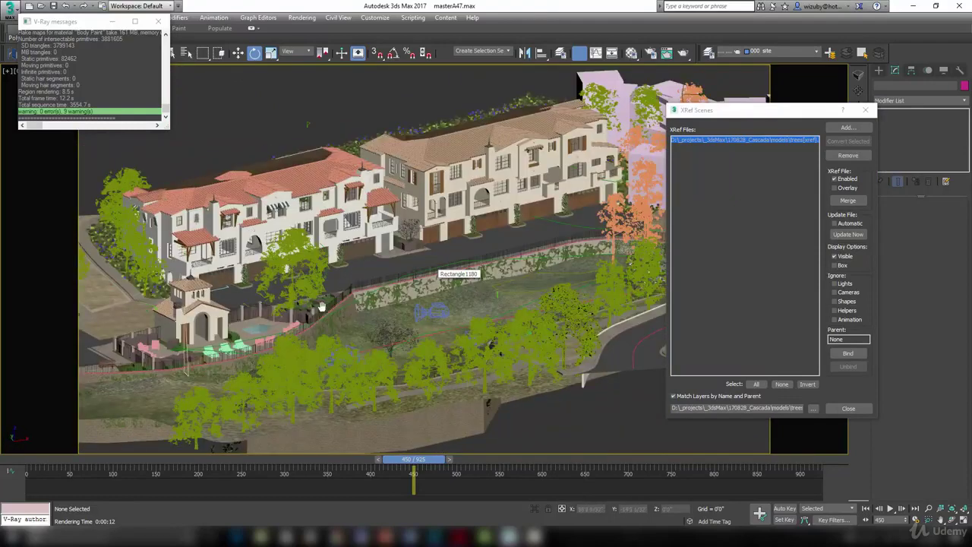
{"action": "middle_click_drag", "start_coordinate": [322, 307], "coordinate": [429, 264], "text": "alt"}
{"action": "middle_click_drag", "start_coordinate": [517, 356], "coordinate": [395, 368], "text": "alt"}
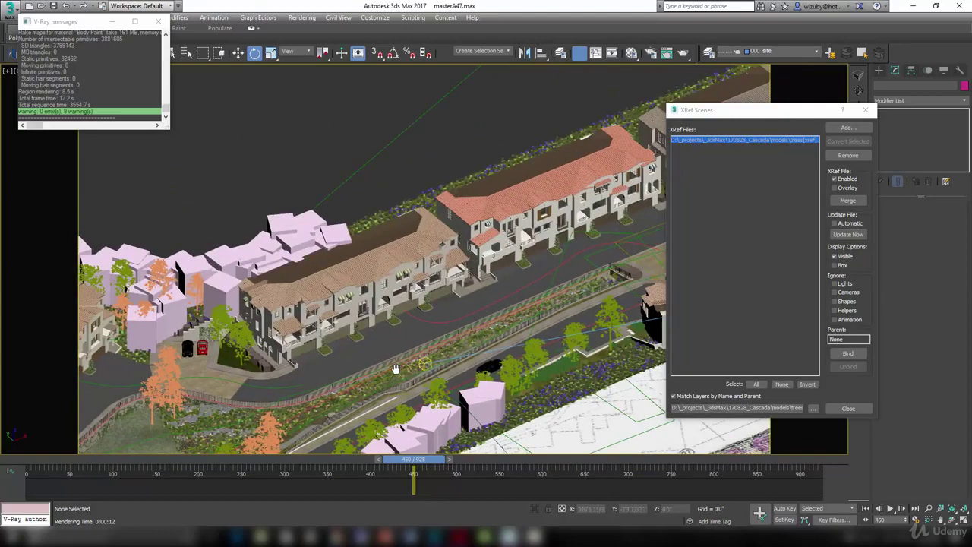
{"action": "key", "text": "t"}
{"action": "key", "text": "z"}
{"action": "scroll", "coordinate": [461, 185], "scroll_direction": "up", "scroll_amount": 5}
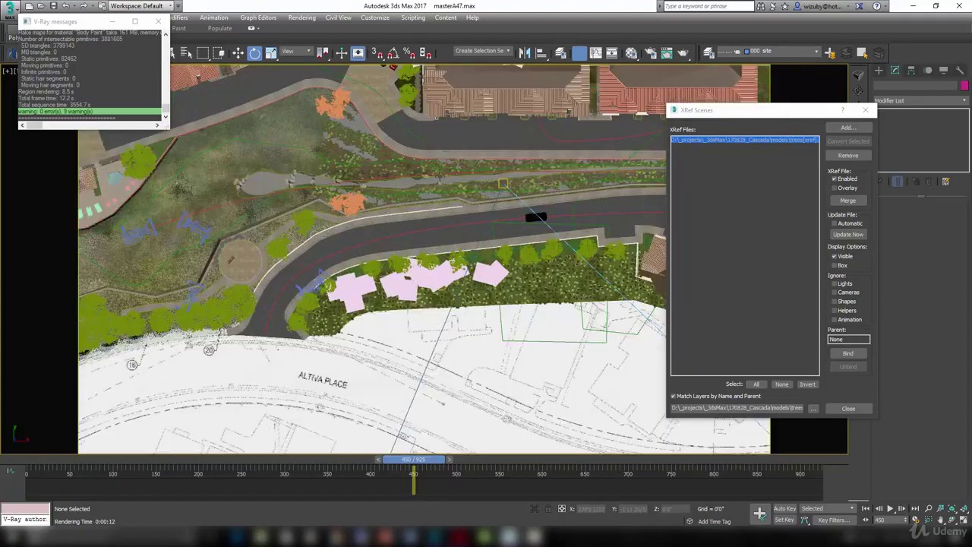
{"action": "middle_click_drag", "start_coordinate": [412, 253], "coordinate": [516, 272]}
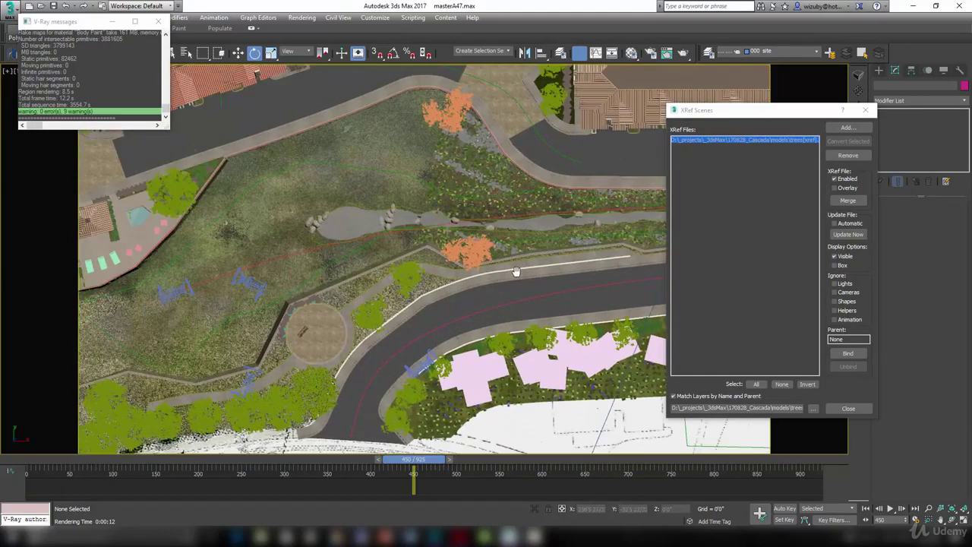
{"action": "scroll", "coordinate": [345, 321], "scroll_direction": "up", "scroll_amount": 2}
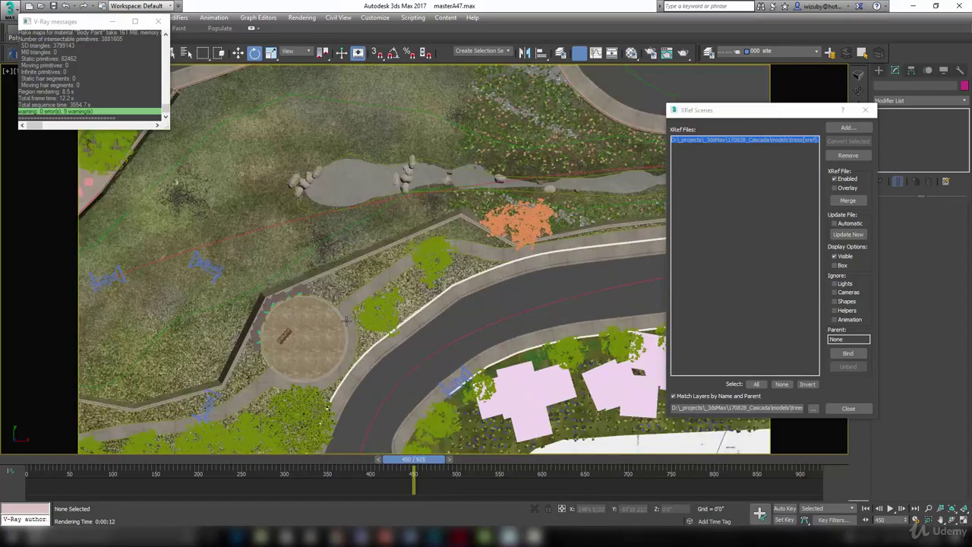
{"action": "middle_click_drag", "start_coordinate": [293, 307], "coordinate": [338, 294], "text": "alt"}
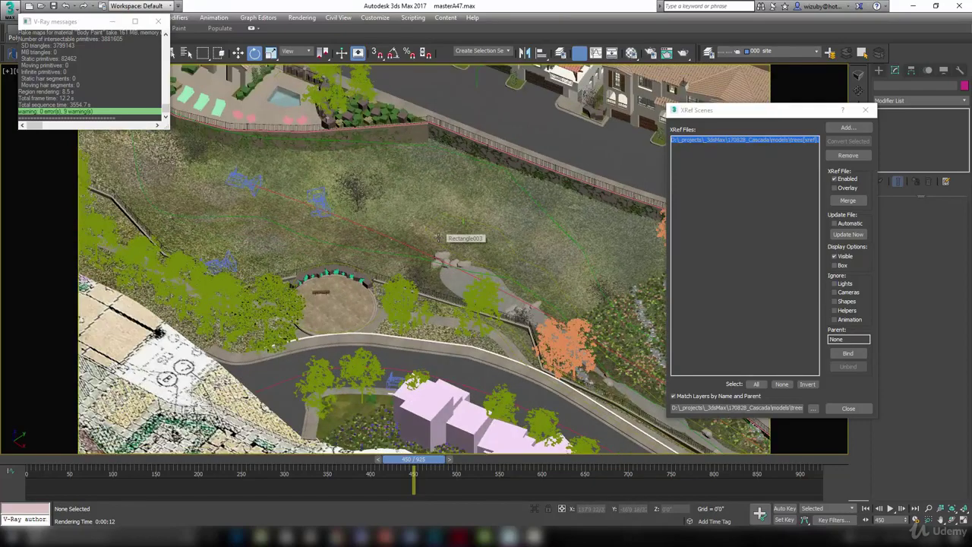
{"action": "scroll", "coordinate": [438, 238], "scroll_direction": "up", "scroll_amount": 2}
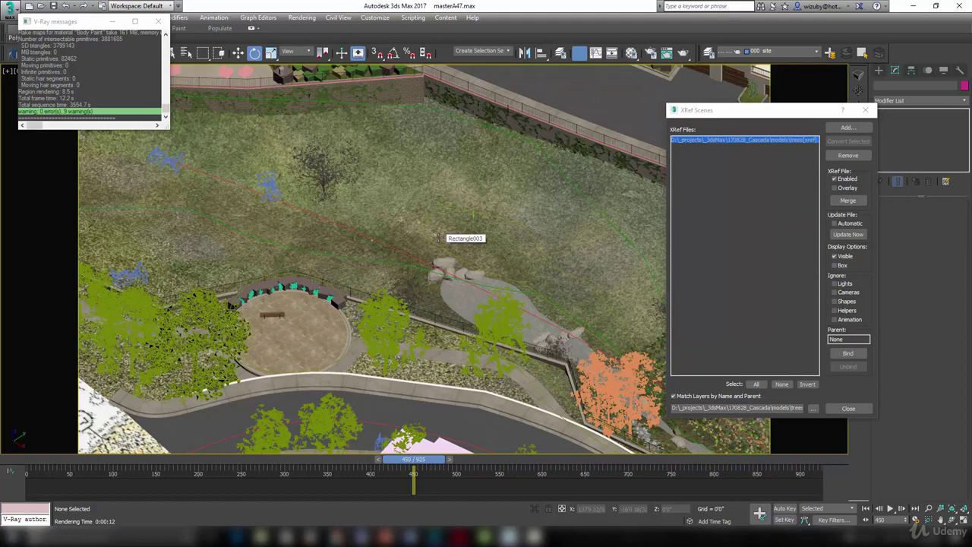
{"action": "scroll", "coordinate": [472, 215], "scroll_direction": "up", "scroll_amount": 2}
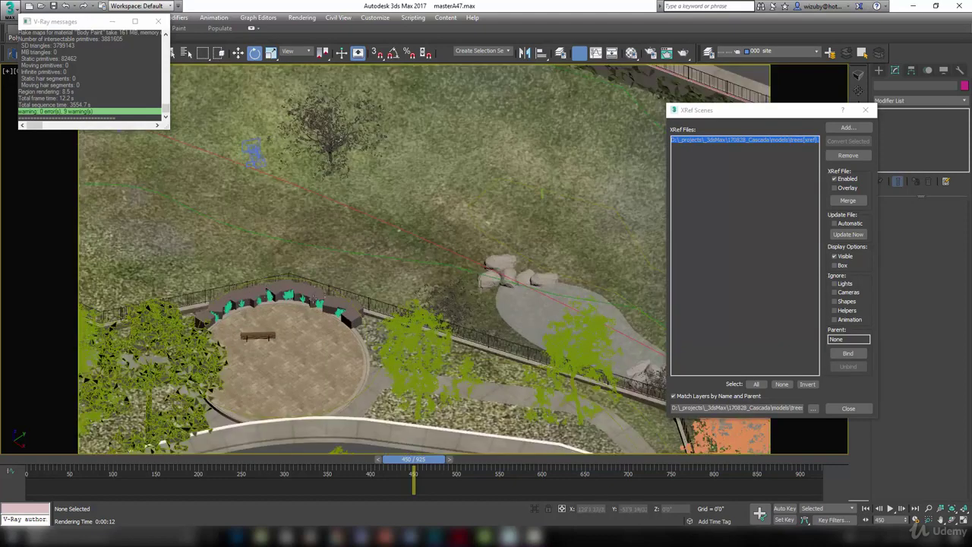
Select a teal shrub proxy on the circular plaza's edge and inspect it from above and in perspective
{"action": "left_click", "coordinate": [315, 298]}
{"action": "key", "text": "t"}
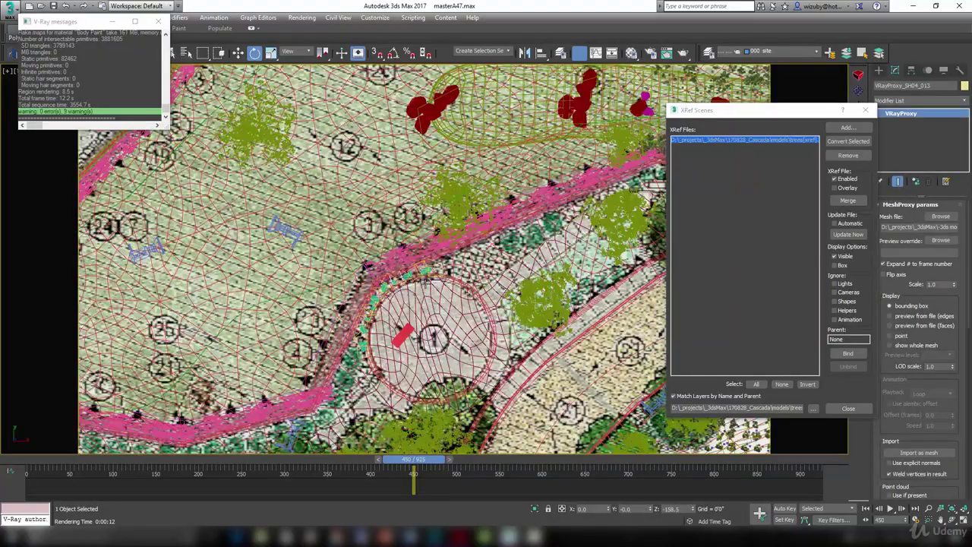
{"action": "middle_click_drag", "start_coordinate": [482, 298], "coordinate": [529, 261], "text": "alt"}
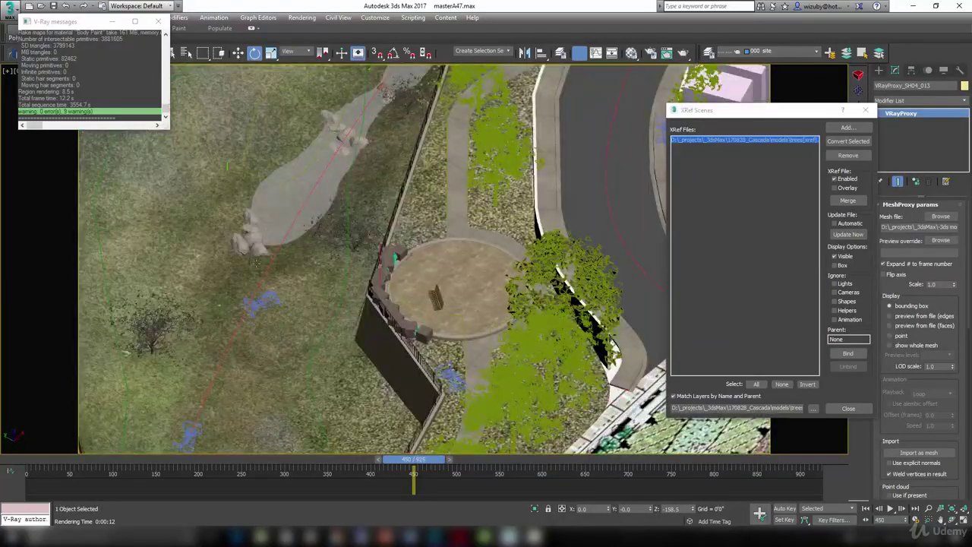
{"action": "scroll", "coordinate": [256, 263], "scroll_direction": "down", "scroll_amount": 4}
{"action": "middle_click_drag", "start_coordinate": [356, 315], "coordinate": [375, 263], "text": "alt"}
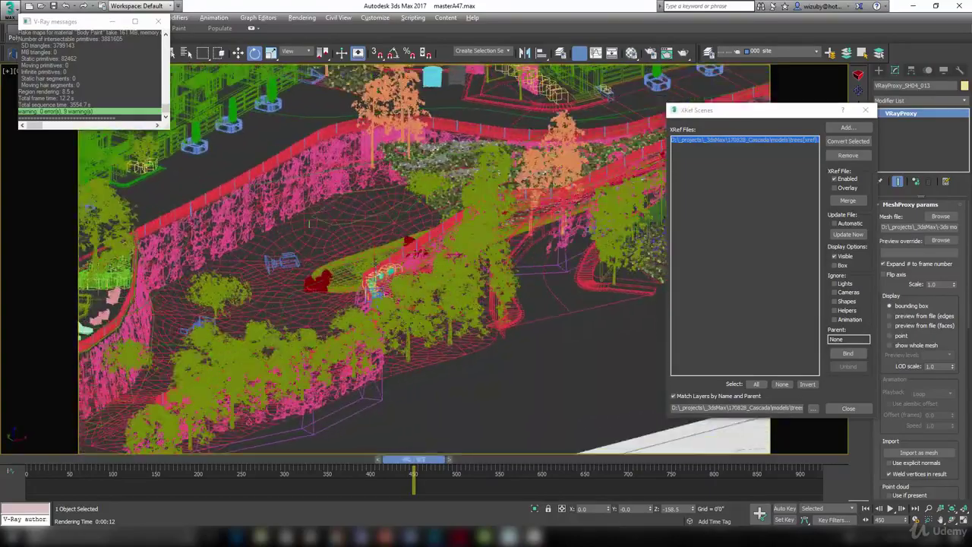
Select a low-detail ivy proxy on the curved retaining wall and inspect its preview mesh in wireframe and shaded display
{"action": "scroll", "coordinate": [309, 223], "scroll_direction": "up", "scroll_amount": 10}
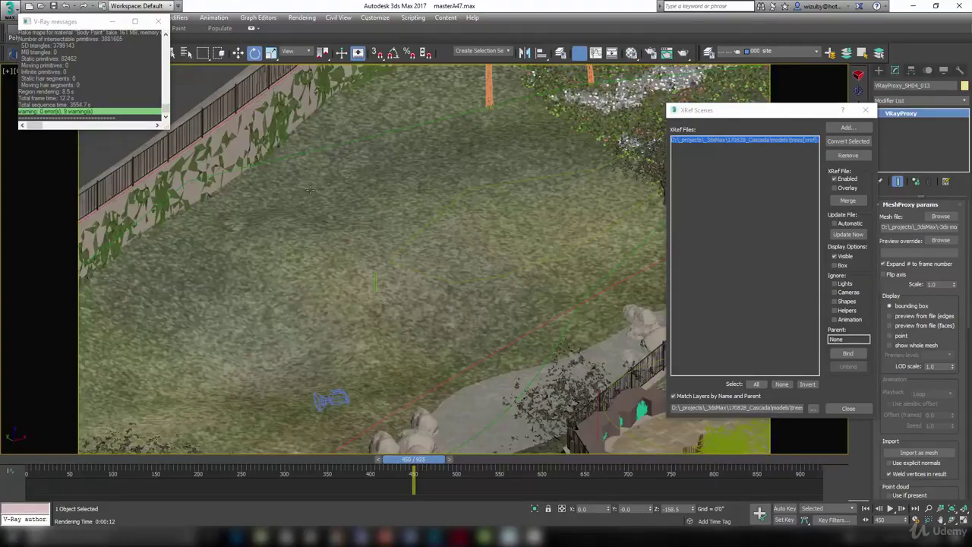
{"action": "middle_click_drag", "start_coordinate": [310, 189], "coordinate": [330, 347]}
{"action": "scroll", "coordinate": [297, 248], "scroll_direction": "up", "scroll_amount": 6}
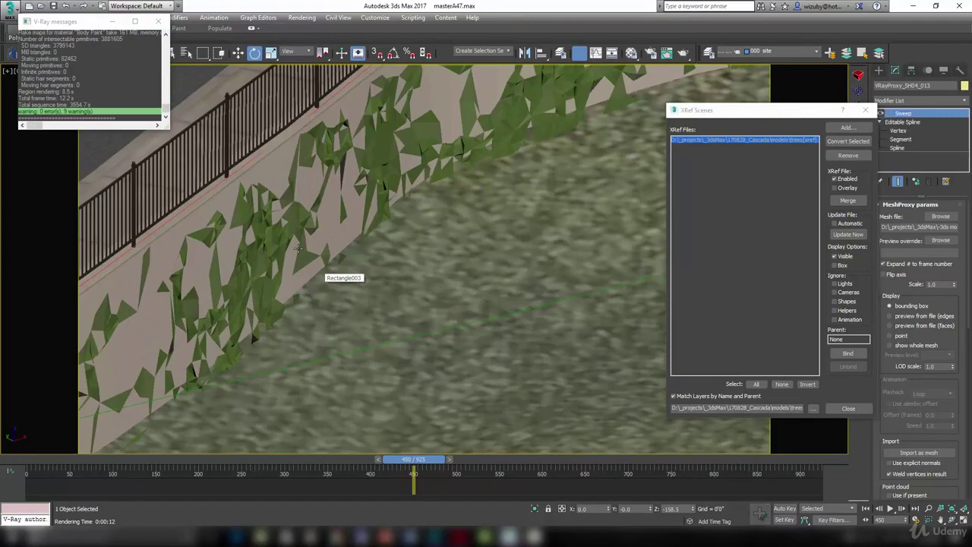
{"action": "left_click", "coordinate": [298, 248]}
{"action": "key", "text": "F3"}
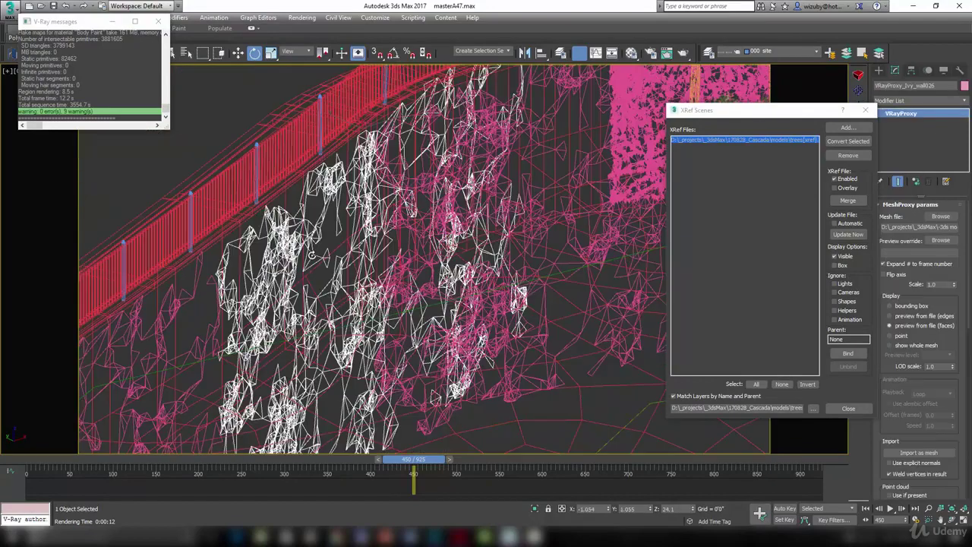
{"action": "key", "text": "F3"}
{"action": "scroll", "coordinate": [312, 256], "scroll_direction": "down", "scroll_amount": 3}
{"action": "middle_click_drag", "start_coordinate": [316, 258], "coordinate": [297, 261], "text": "alt"}
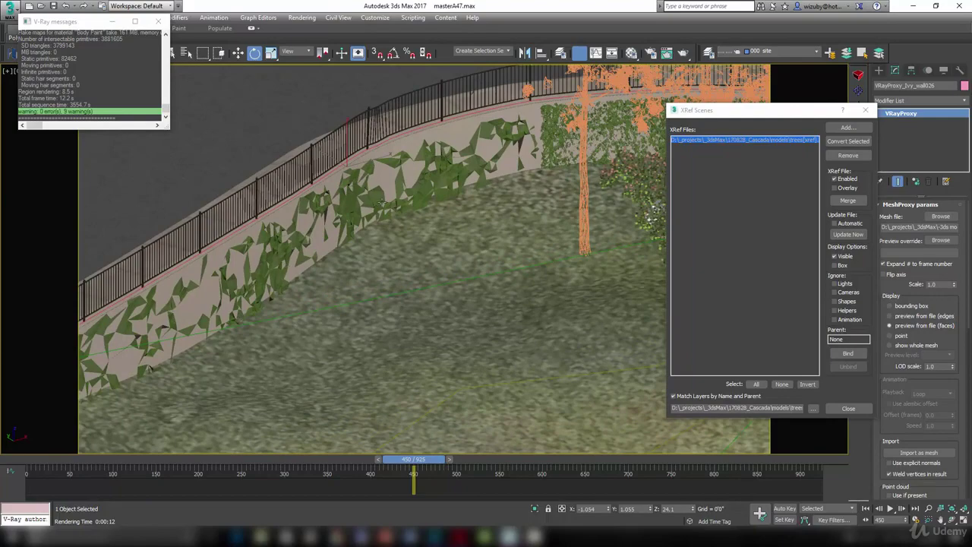
Select the detailed ivy mesh on the curved retaining wall and inspect its leaves up close
{"action": "middle_click_drag", "start_coordinate": [323, 240], "coordinate": [367, 249], "text": "alt"}
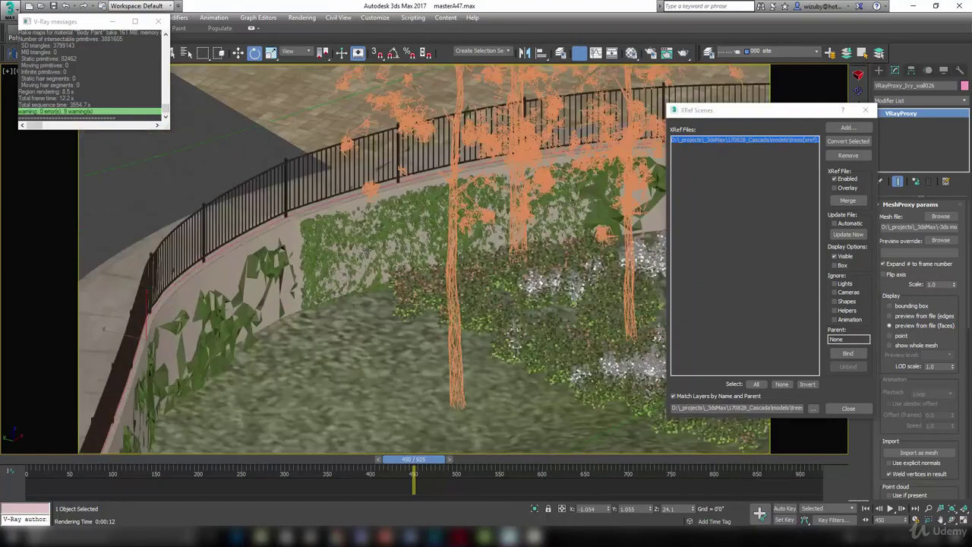
{"action": "scroll", "coordinate": [368, 249], "scroll_direction": "up", "scroll_amount": 5}
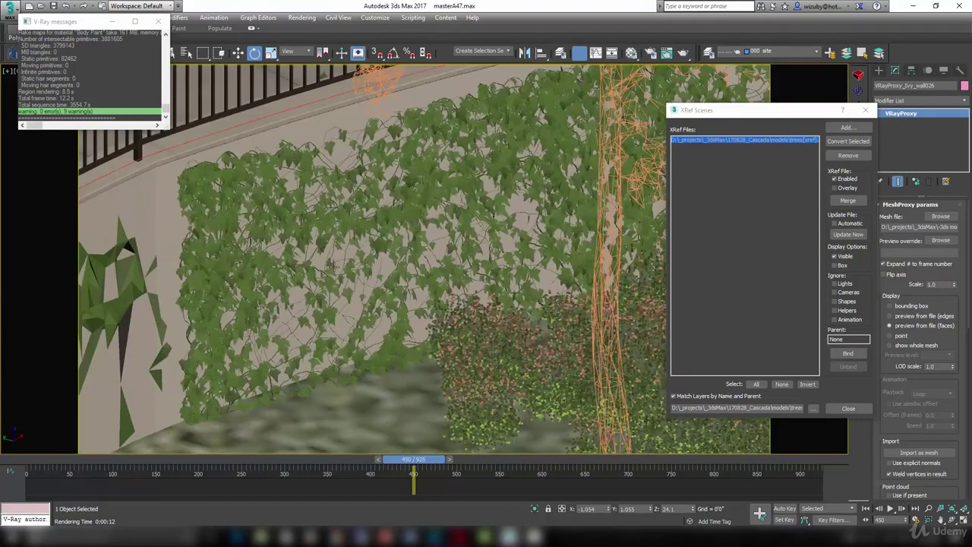
{"action": "left_click", "coordinate": [388, 222]}
{"action": "scroll", "coordinate": [389, 223], "scroll_direction": "up", "scroll_amount": 2}
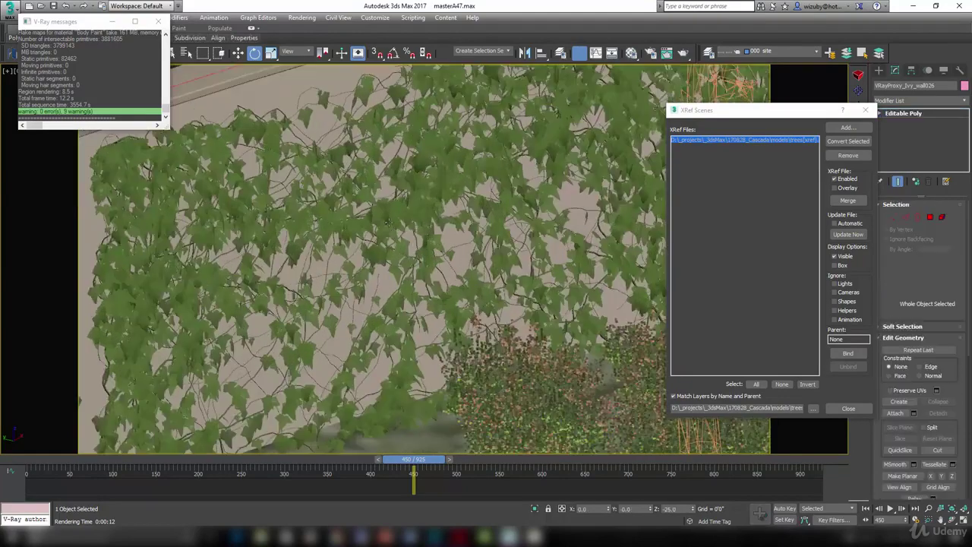
Examine the ivy-covered retaining wall along the road and the metal railing on top of it
{"action": "scroll", "coordinate": [389, 223], "scroll_direction": "down", "scroll_amount": 8}
{"action": "scroll", "coordinate": [388, 223], "scroll_direction": "down", "scroll_amount": 8}
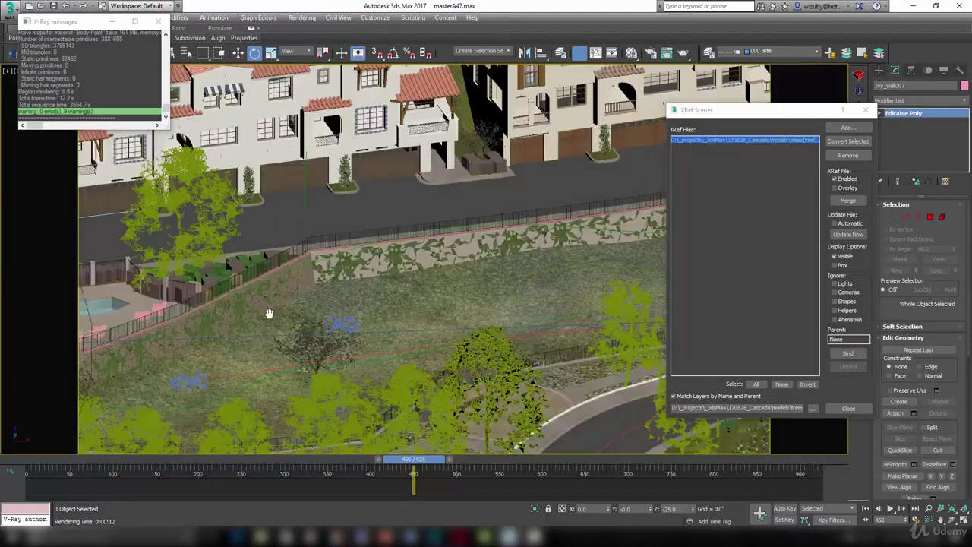
{"action": "middle_click_drag", "start_coordinate": [269, 315], "coordinate": [503, 254]}
{"action": "scroll", "coordinate": [546, 230], "scroll_direction": "up", "scroll_amount": 10}
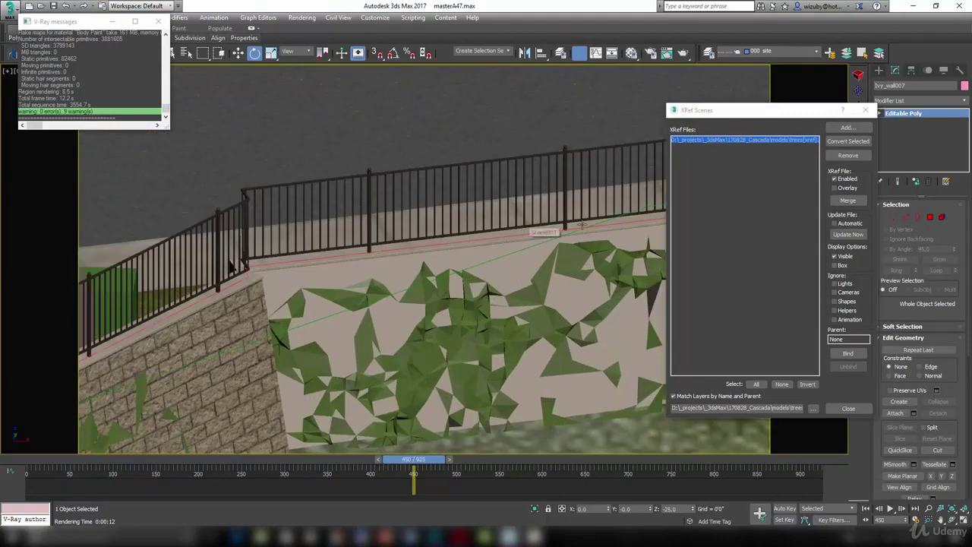
{"action": "middle_click_drag", "start_coordinate": [558, 235], "coordinate": [309, 262]}
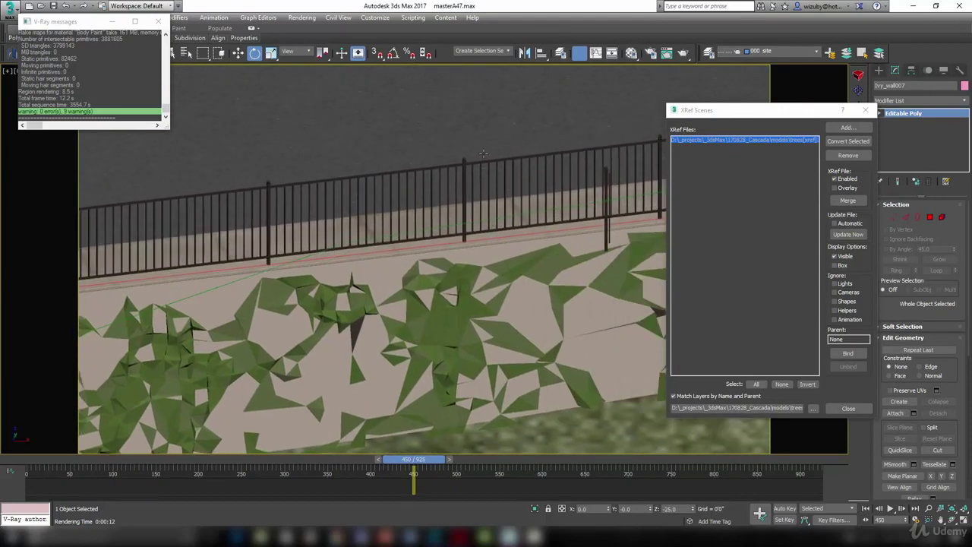
{"action": "middle_click_drag", "start_coordinate": [544, 225], "coordinate": [347, 304]}
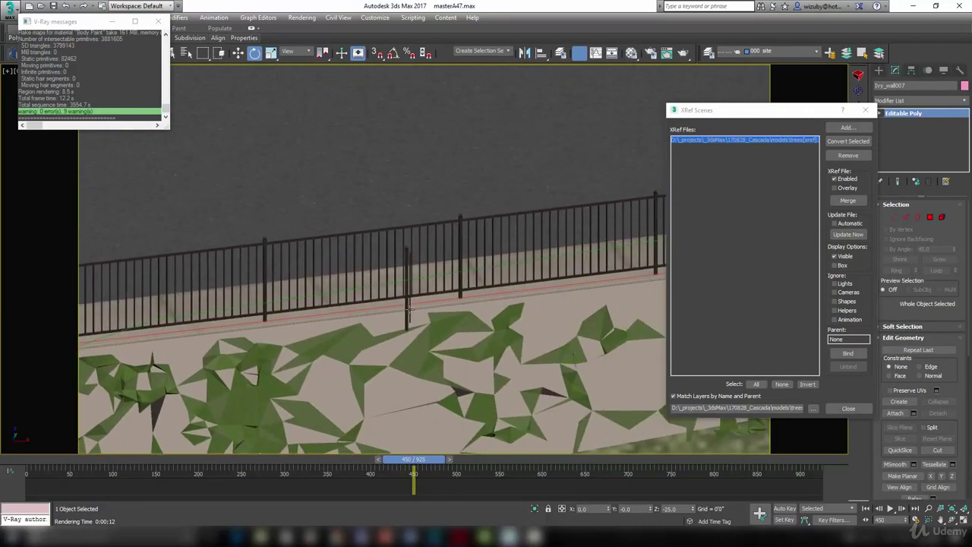
{"action": "middle_click_drag", "start_coordinate": [250, 303], "coordinate": [313, 286]}
{"action": "scroll", "coordinate": [384, 296], "scroll_direction": "down", "scroll_amount": 6}
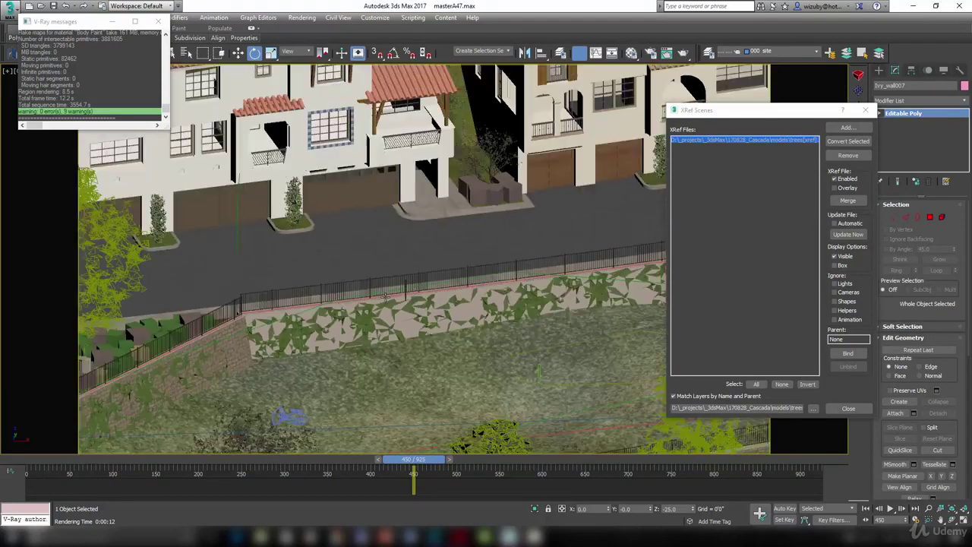
{"action": "scroll", "coordinate": [386, 295], "scroll_direction": "up", "scroll_amount": 6}
{"action": "scroll", "coordinate": [570, 313], "scroll_direction": "up", "scroll_amount": 3}
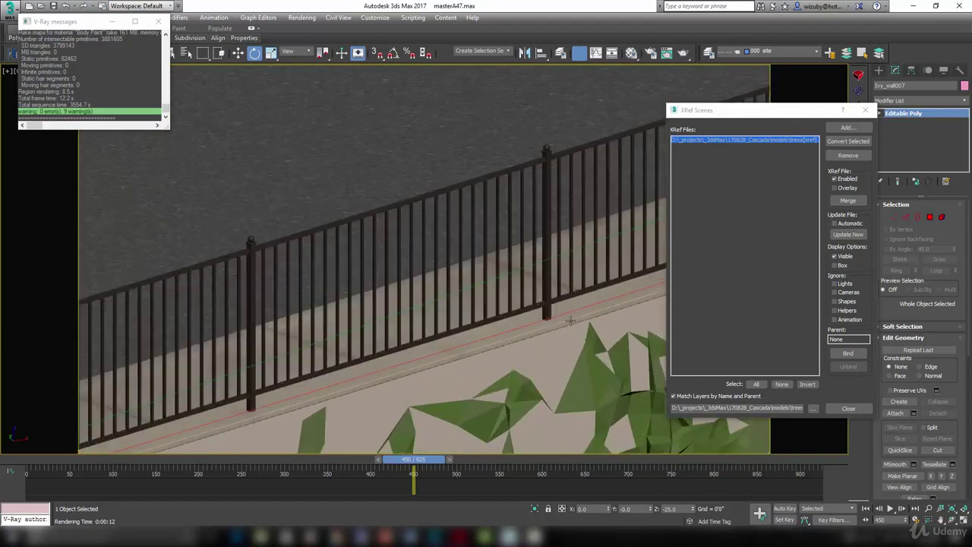
Select the spline running along the railing's base and inspect it up close, showing edged faces
{"action": "left_click", "coordinate": [570, 313]}
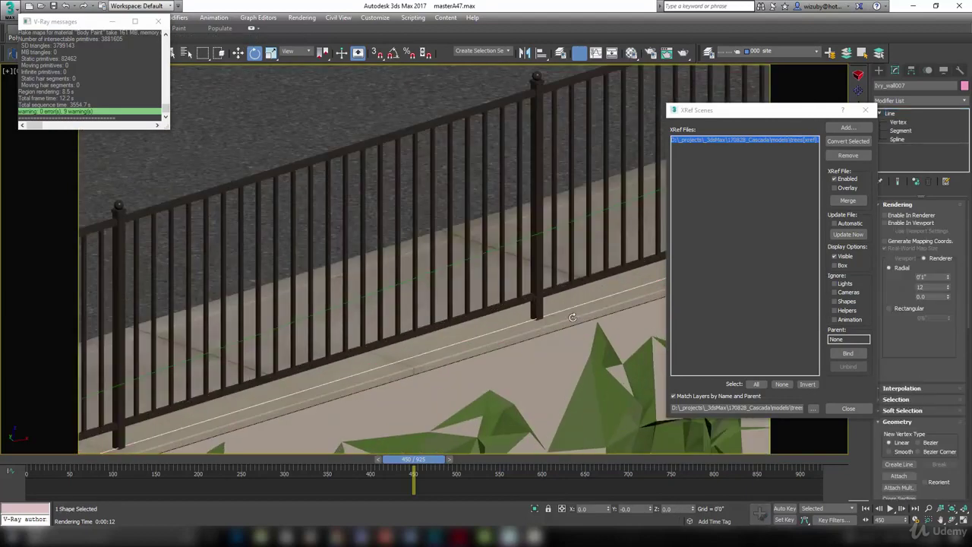
{"action": "middle_click_drag", "start_coordinate": [569, 313], "coordinate": [297, 320]}
{"action": "scroll", "coordinate": [357, 311], "scroll_direction": "up", "scroll_amount": 3}
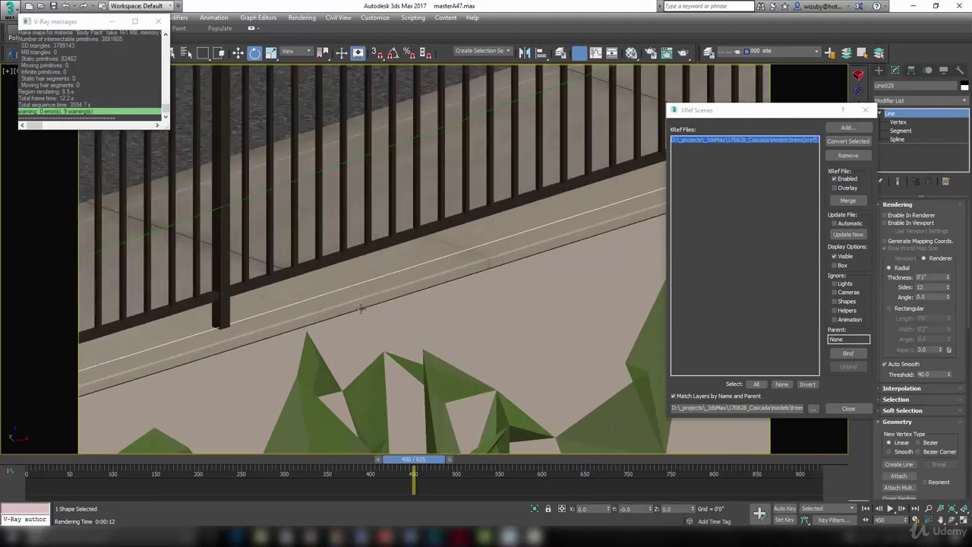
{"action": "scroll", "coordinate": [360, 309], "scroll_direction": "down", "scroll_amount": 2}
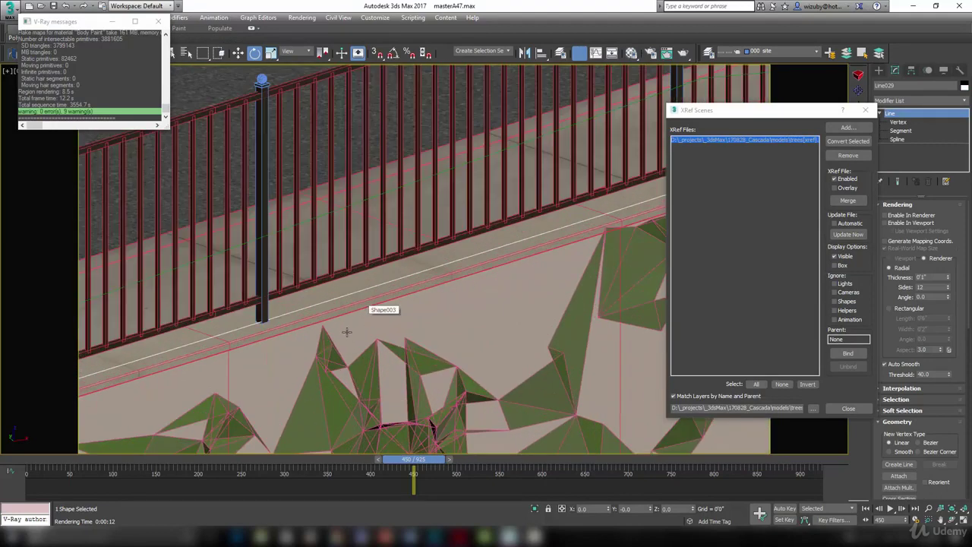
Select the retaining wall and its coping in turn to inspect their Sweep modifier settings
{"action": "left_click", "coordinate": [236, 360]}
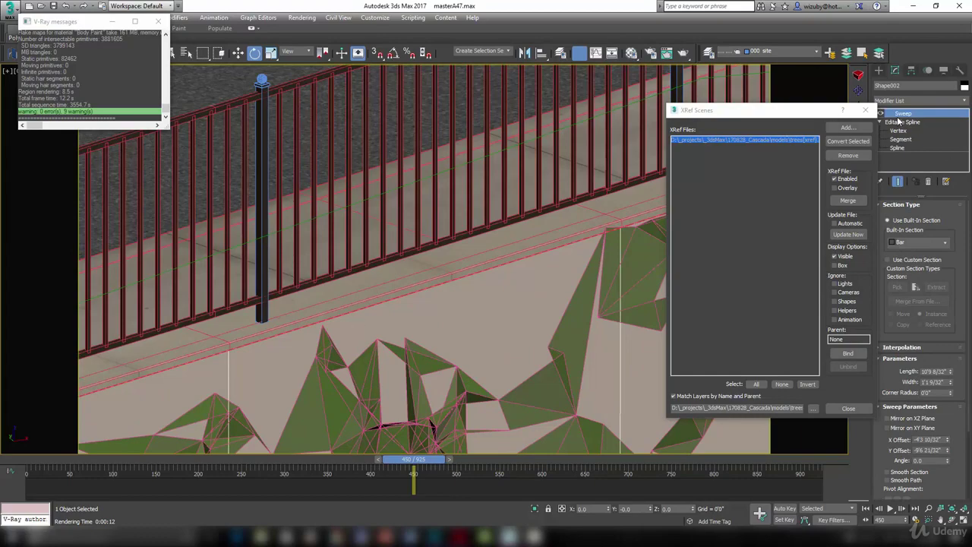
{"action": "left_click", "coordinate": [442, 276]}
{"action": "scroll", "coordinate": [439, 273], "scroll_direction": "up", "scroll_amount": 2}
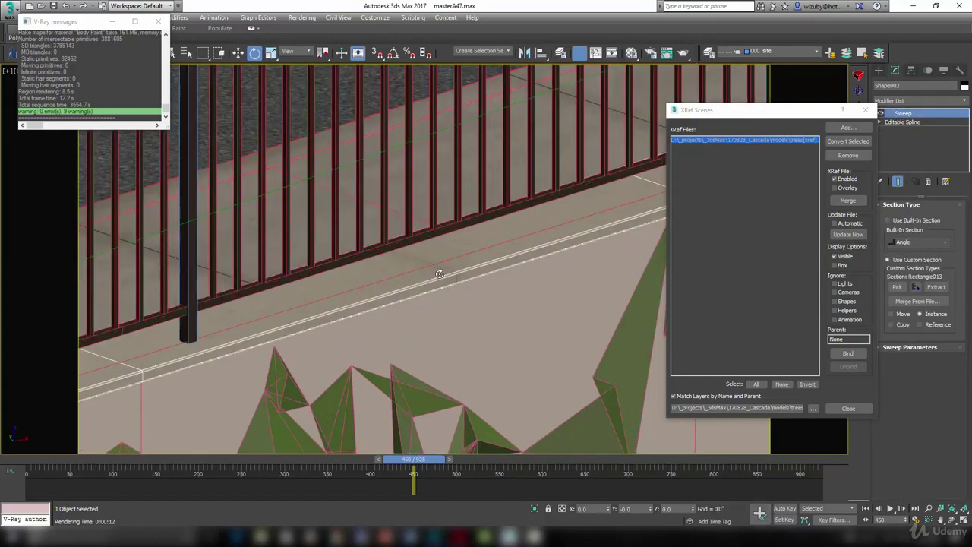
Select the railing's bottom rail and top rail in turn to inspect their renderable line settings
{"action": "scroll", "coordinate": [439, 274], "scroll_direction": "down", "scroll_amount": 3}
{"action": "scroll", "coordinate": [342, 295], "scroll_direction": "down", "scroll_amount": 3}
{"action": "middle_click_drag", "start_coordinate": [304, 114], "coordinate": [246, 272]}
{"action": "scroll", "coordinate": [354, 295], "scroll_direction": "down", "scroll_amount": 4}
{"action": "scroll", "coordinate": [449, 360], "scroll_direction": "up", "scroll_amount": 3}
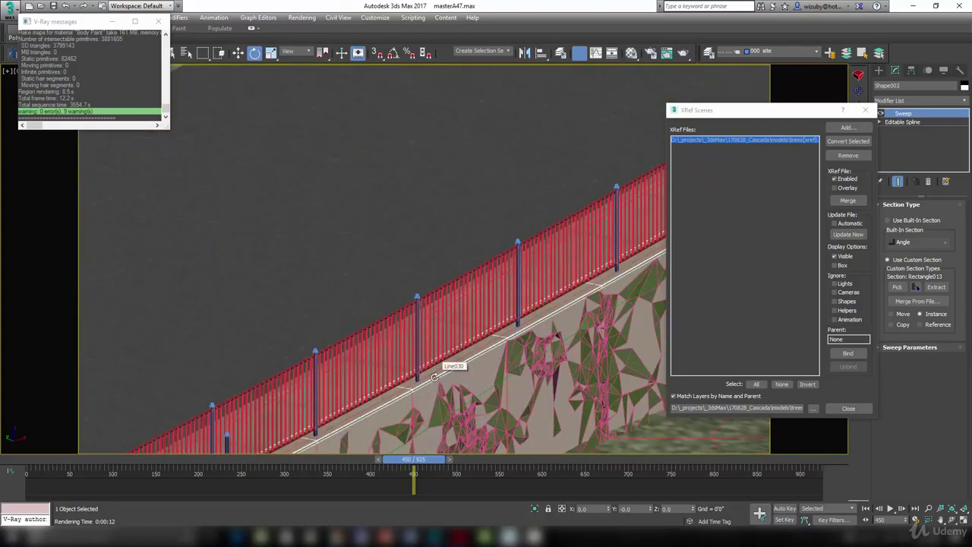
{"action": "scroll", "coordinate": [434, 366], "scroll_direction": "up", "scroll_amount": 2}
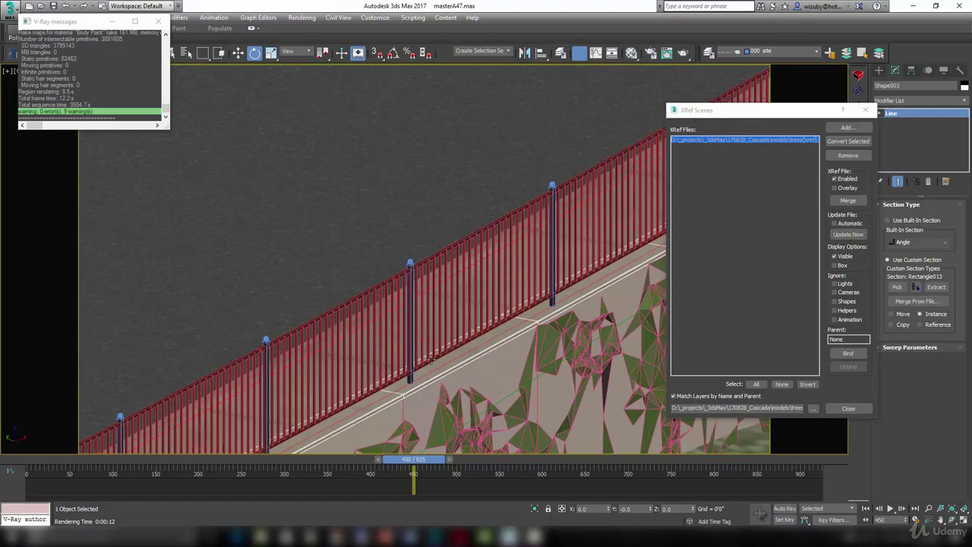
{"action": "left_click", "coordinate": [431, 359]}
{"action": "scroll", "coordinate": [430, 359], "scroll_direction": "up", "scroll_amount": 2}
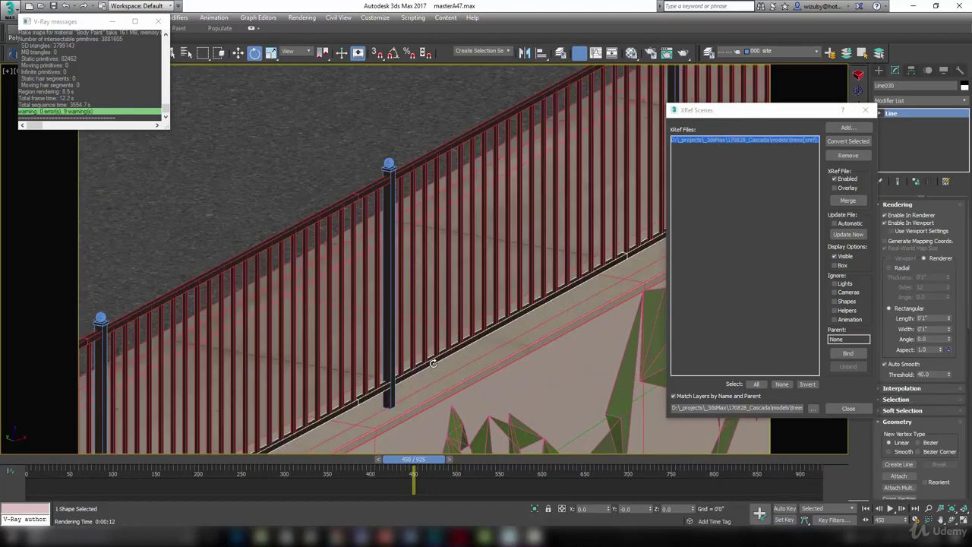
{"action": "left_click", "coordinate": [419, 158]}
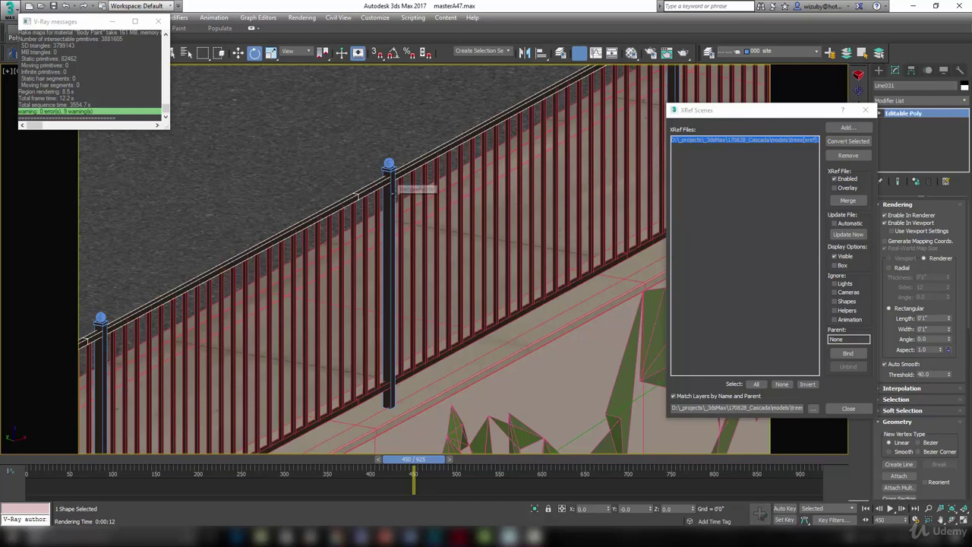
Select a railing baluster and the adjoining post in turn, and view the railing within the whole site
{"action": "left_click", "coordinate": [399, 200]}
{"action": "left_click", "coordinate": [400, 200]}
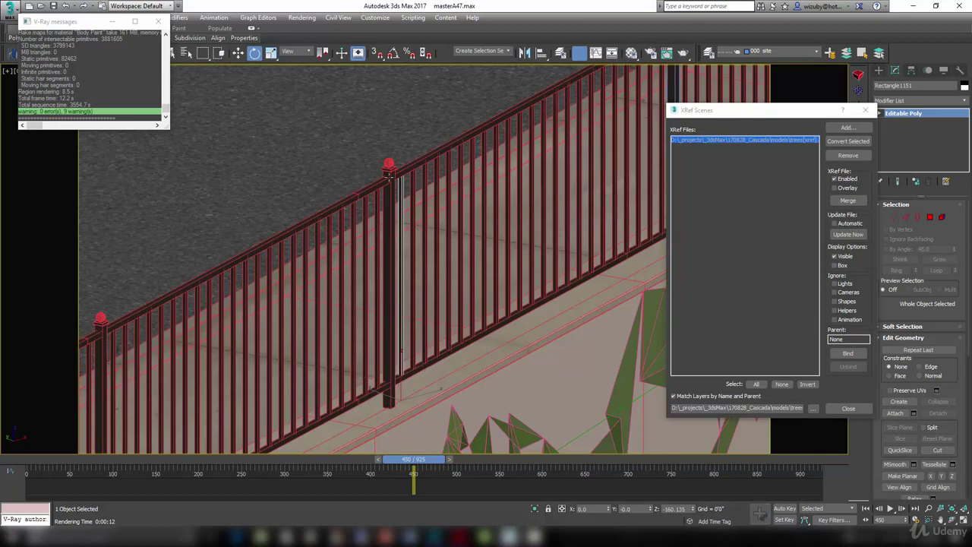
{"action": "left_click", "coordinate": [389, 176]}
{"action": "scroll", "coordinate": [389, 176], "scroll_direction": "down", "scroll_amount": 5}
{"action": "scroll", "coordinate": [389, 177], "scroll_direction": "down", "scroll_amount": 5}
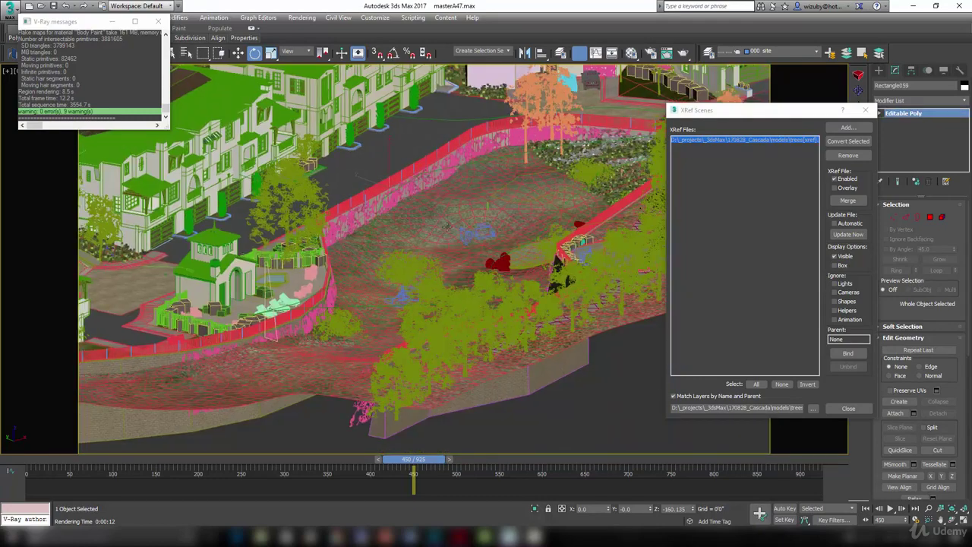
Select the planting-bed ground mesh around the circular plaza's path and inspect its wireframe
{"action": "scroll", "coordinate": [429, 228], "scroll_direction": "up", "scroll_amount": 8}
{"action": "middle_click_drag", "start_coordinate": [586, 186], "coordinate": [395, 278], "text": "alt"}
{"action": "scroll", "coordinate": [423, 236], "scroll_direction": "up", "scroll_amount": 5}
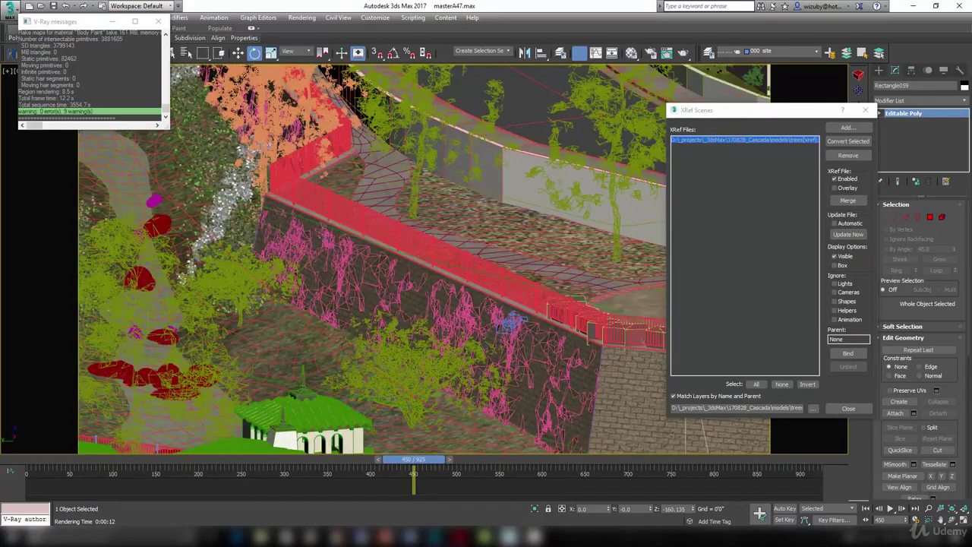
{"action": "middle_click_drag", "start_coordinate": [426, 232], "coordinate": [441, 281], "text": "alt"}
{"action": "left_click", "coordinate": [439, 283]}
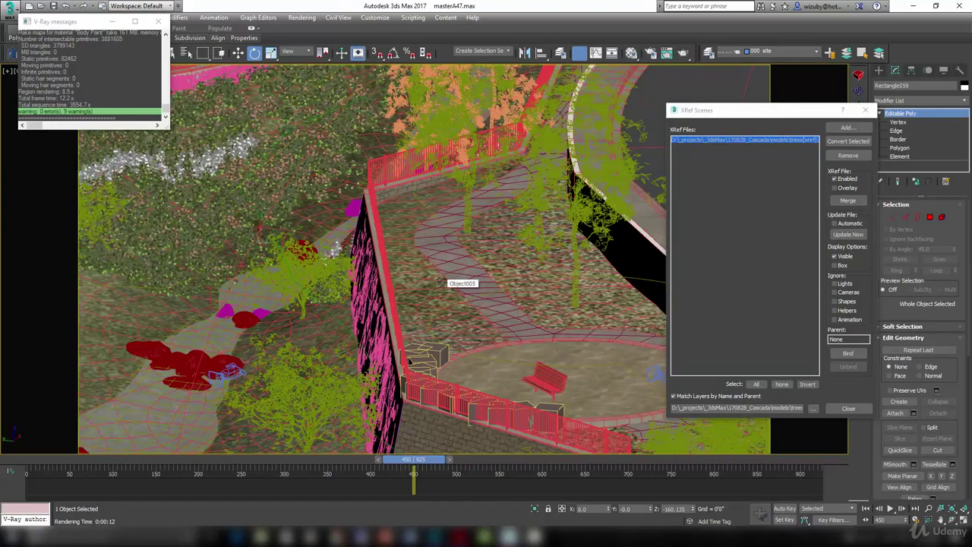
{"action": "scroll", "coordinate": [528, 283], "scroll_direction": "up", "scroll_amount": 4}
{"action": "scroll", "coordinate": [527, 283], "scroll_direction": "down", "scroll_amount": 6}
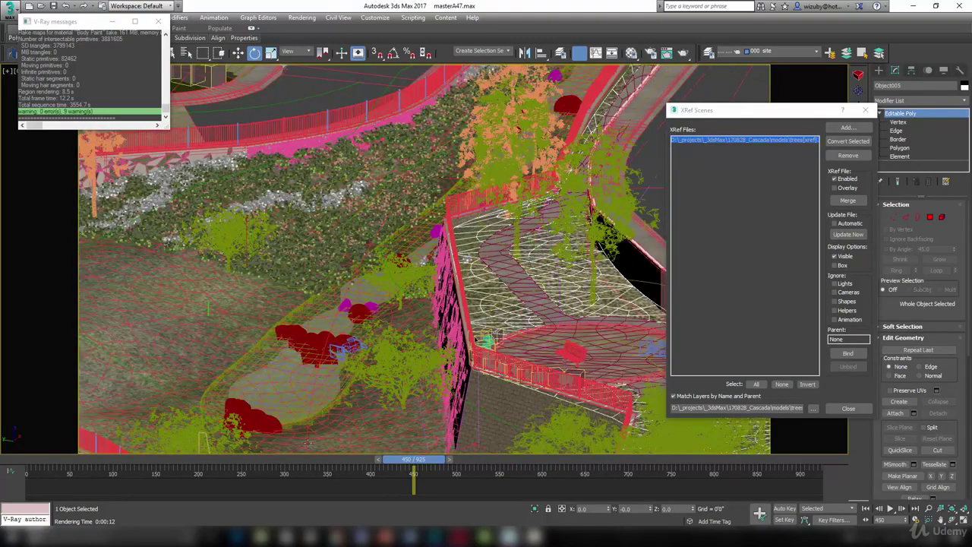
Select the hillside terrain mesh in the top view and pick its siteUnwrap material into the Material Editor
{"action": "scroll", "coordinate": [455, 275], "scroll_direction": "down", "scroll_amount": 3}
{"action": "middle_click_drag", "start_coordinate": [490, 240], "coordinate": [456, 275]}
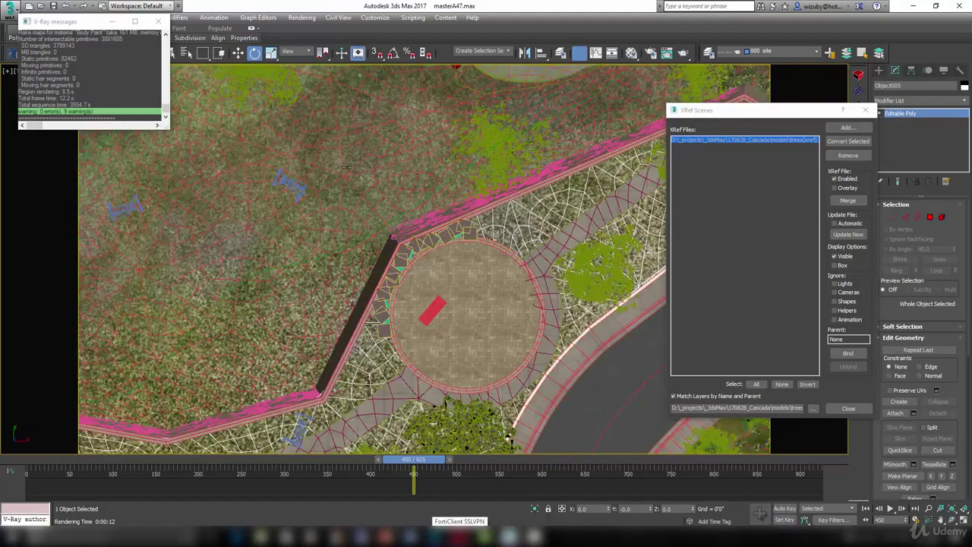
{"action": "left_click", "coordinate": [347, 165]}
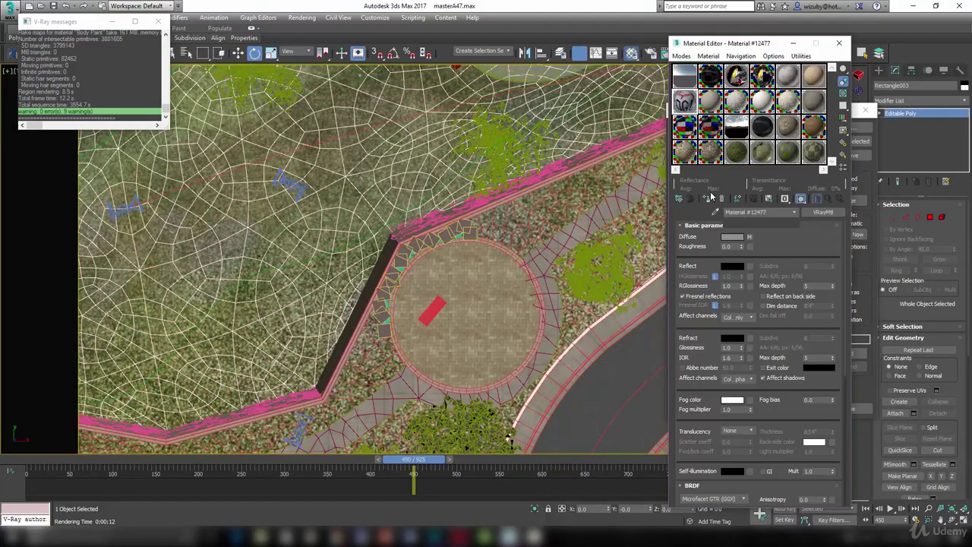
{"action": "key", "text": "m"}
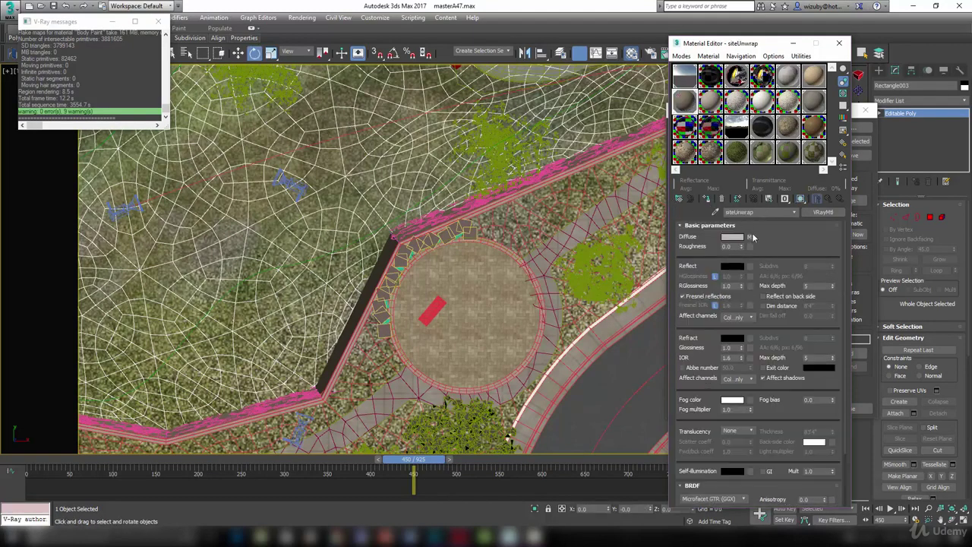
View the material's siteUnwrap_dif.jpg diffuse bitmap, inspect its painted ground areas, and close the image and Material Editor
{"action": "left_click", "coordinate": [750, 239]}
{"action": "left_click", "coordinate": [812, 379]}
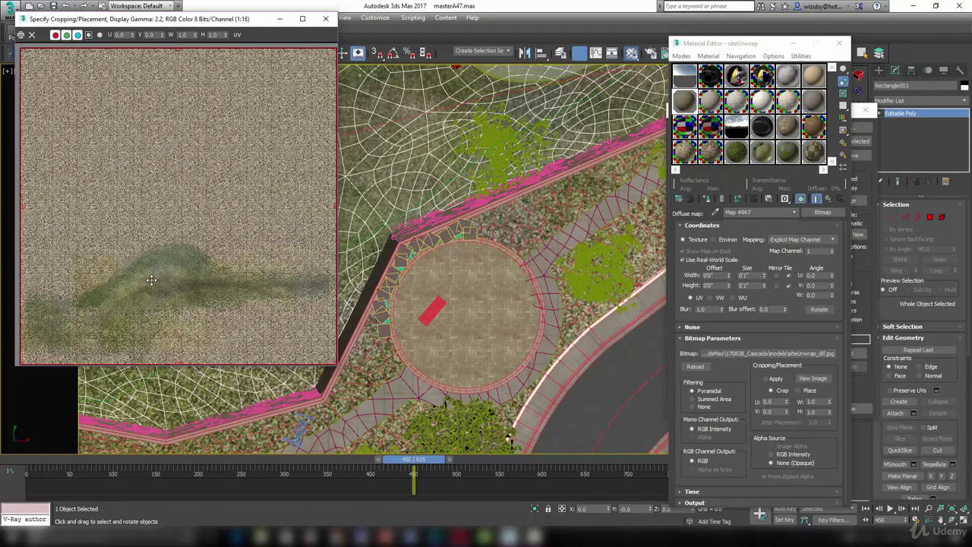
{"action": "scroll", "coordinate": [220, 297], "scroll_direction": "up", "scroll_amount": 3}
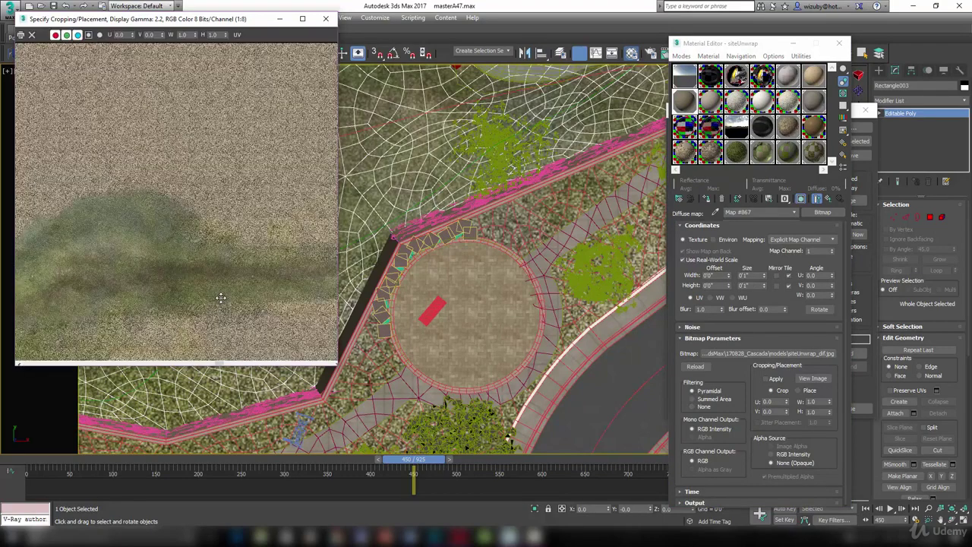
{"action": "scroll", "coordinate": [221, 297], "scroll_direction": "down", "scroll_amount": 1}
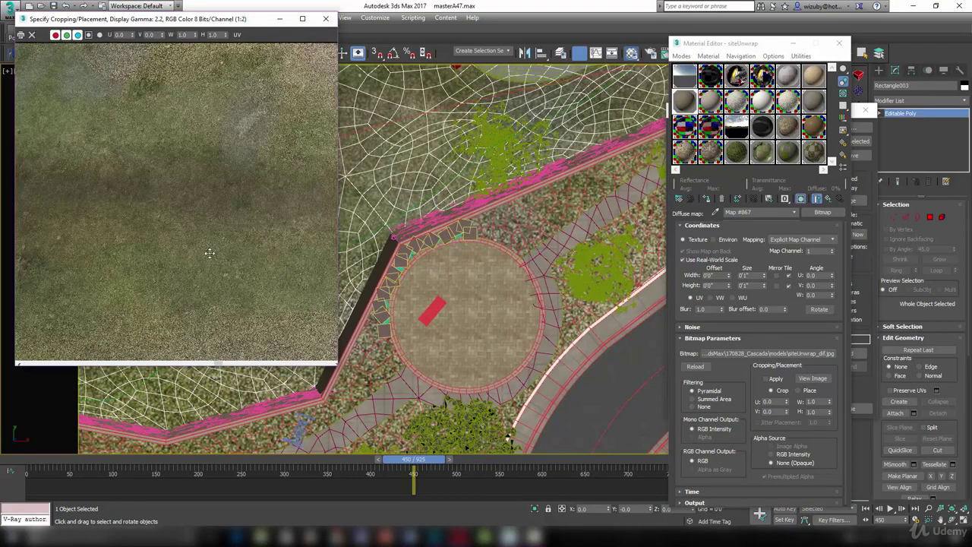
{"action": "scroll", "coordinate": [195, 243], "scroll_direction": "down", "scroll_amount": 1}
{"action": "middle_click_drag", "start_coordinate": [109, 225], "coordinate": [243, 233]}
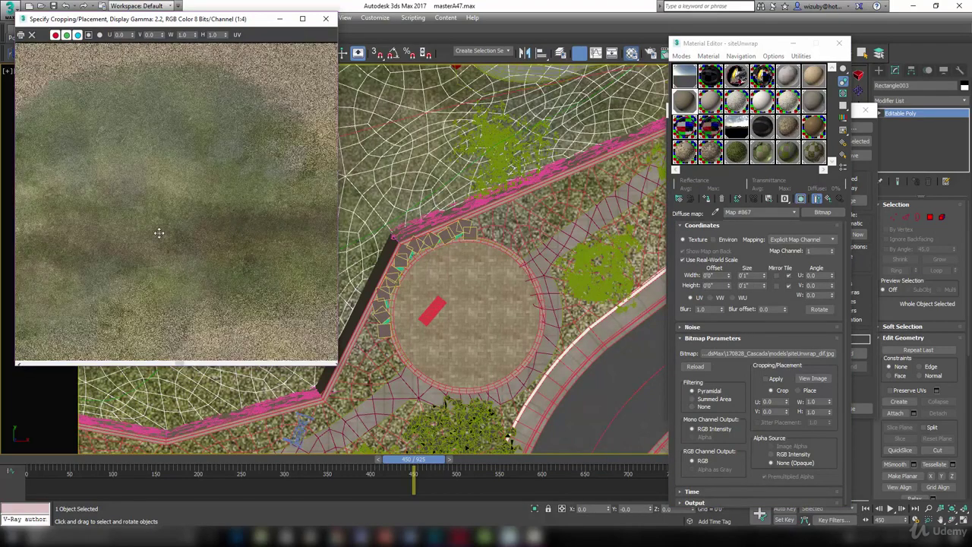
{"action": "left_click", "coordinate": [326, 19]}
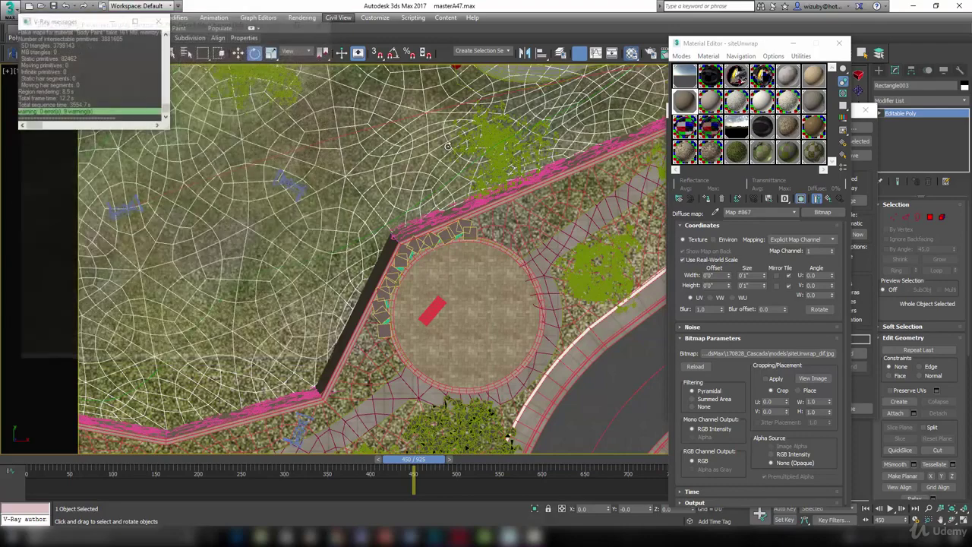
{"action": "scroll", "coordinate": [471, 190], "scroll_direction": "down", "scroll_amount": 3}
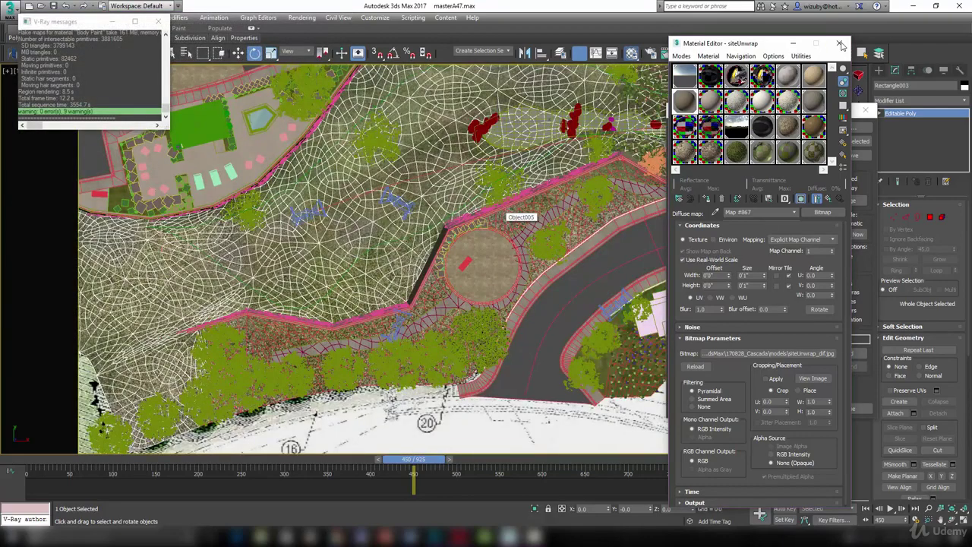
{"action": "left_click", "coordinate": [839, 44]}
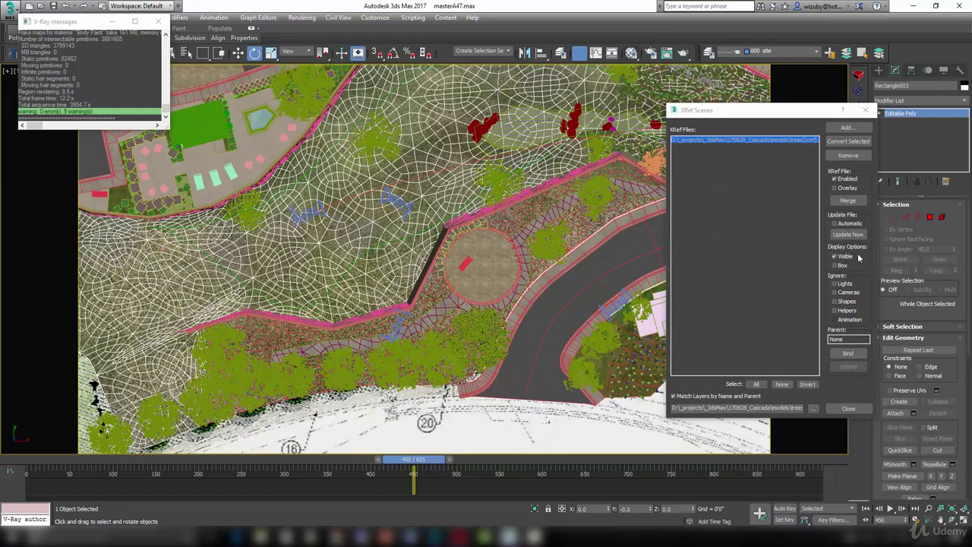
Close the XRef Scenes dialog, add an Unwrap UVW modifier to the hillside terrain, and open its UV editor
{"action": "left_click", "coordinate": [865, 111]}
{"action": "left_click", "coordinate": [858, 153]}
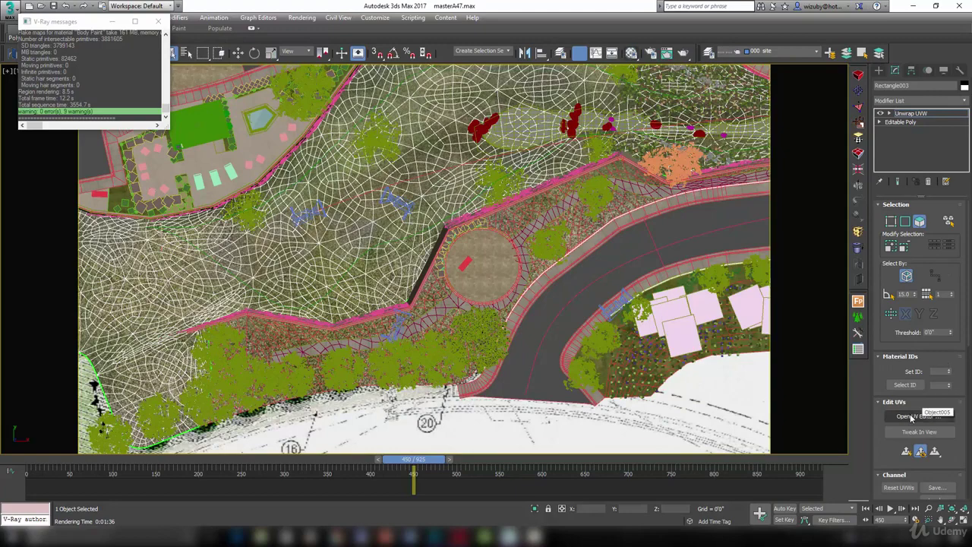
{"action": "left_click", "coordinate": [911, 416]}
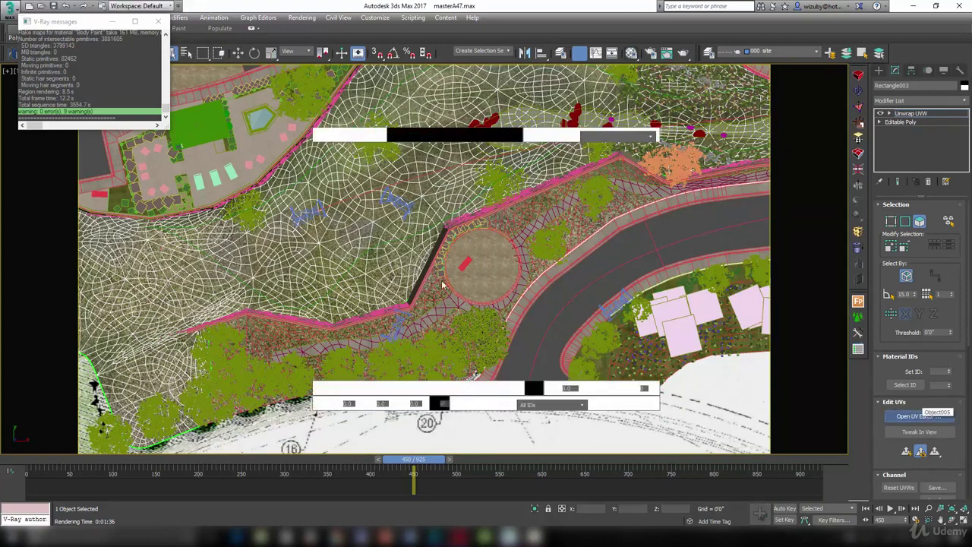
Inspect the hillside terrain's unwrapped UV layout as a whole and up close, and close the UV editor
{"action": "scroll", "coordinate": [109, 330], "scroll_direction": "up", "scroll_amount": 2}
{"action": "scroll", "coordinate": [93, 321], "scroll_direction": "down", "scroll_amount": 2}
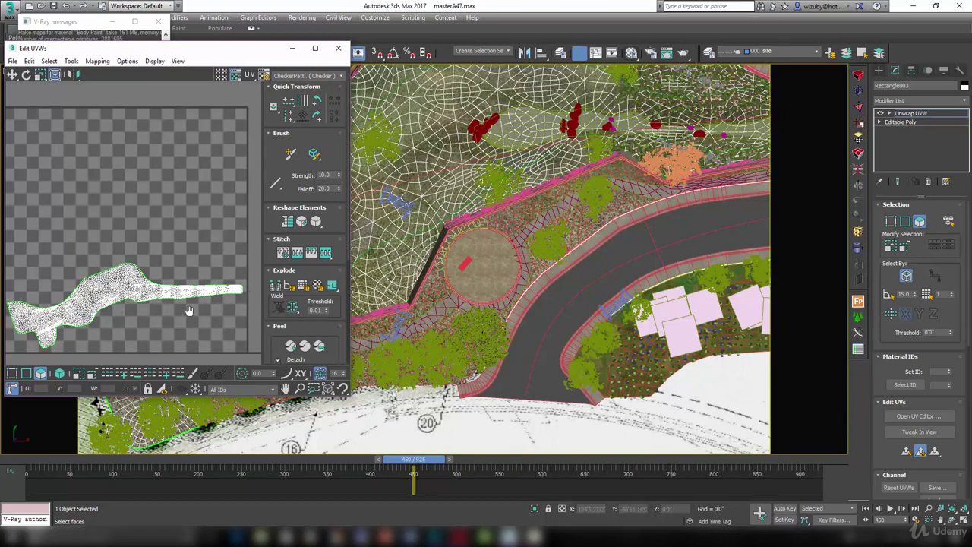
{"action": "scroll", "coordinate": [73, 322], "scroll_direction": "up", "scroll_amount": 5}
{"action": "scroll", "coordinate": [74, 322], "scroll_direction": "down", "scroll_amount": 2}
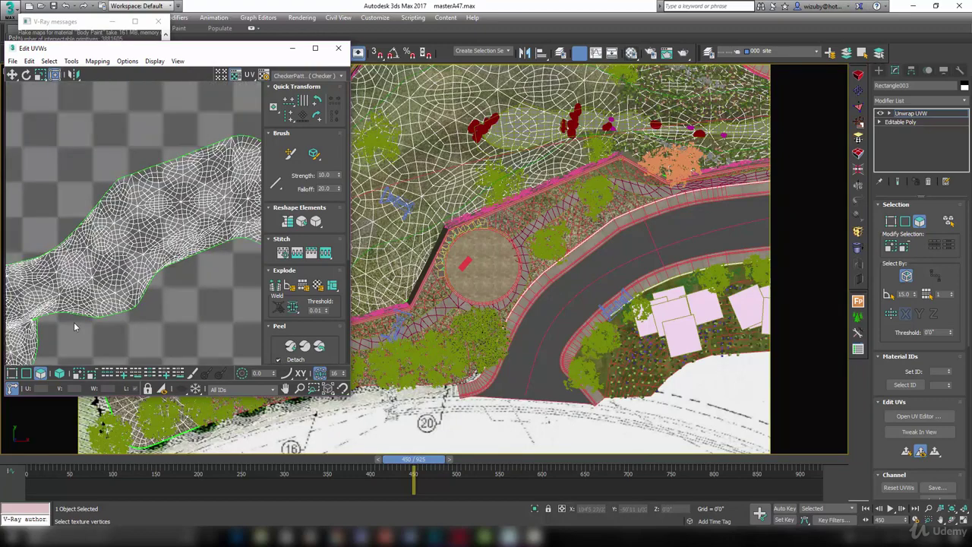
{"action": "scroll", "coordinate": [73, 322], "scroll_direction": "down", "scroll_amount": 4}
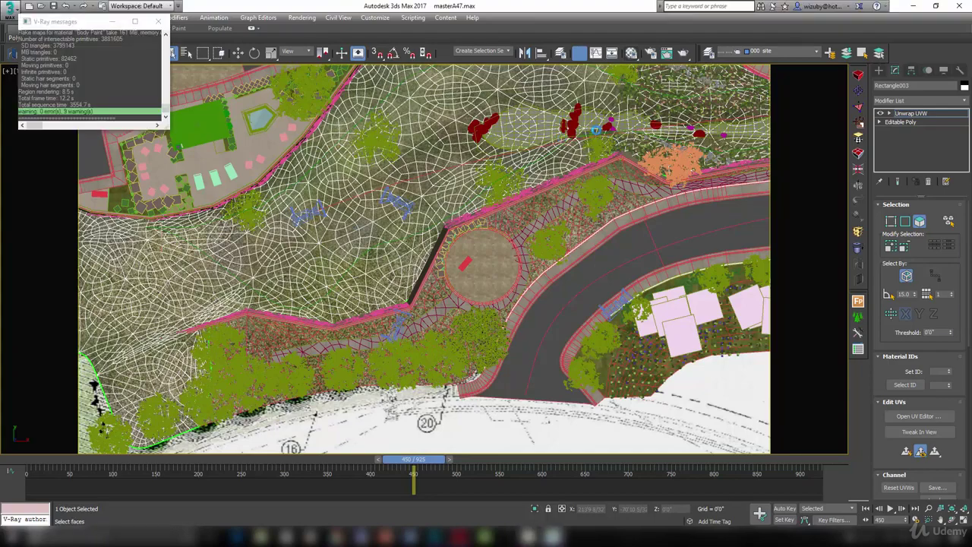
Examine the creek bed, boulders and planted slope of the textured hillside terrain up to the neighbouring road in the top view
{"action": "scroll", "coordinate": [597, 129], "scroll_direction": "up", "scroll_amount": 2}
{"action": "middle_click_drag", "start_coordinate": [681, 118], "coordinate": [571, 259]}
{"action": "scroll", "coordinate": [586, 205], "scroll_direction": "up", "scroll_amount": 3}
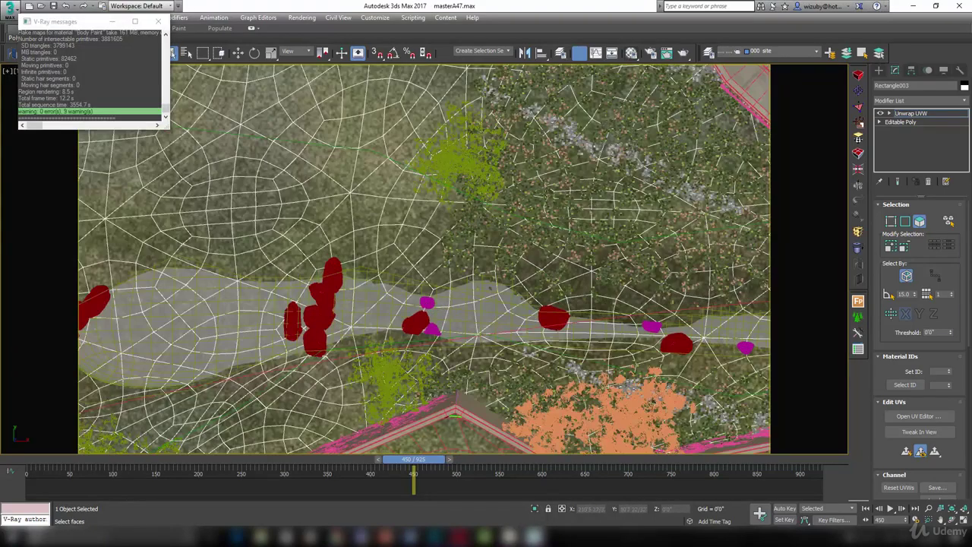
{"action": "scroll", "coordinate": [388, 279], "scroll_direction": "down", "scroll_amount": 2}
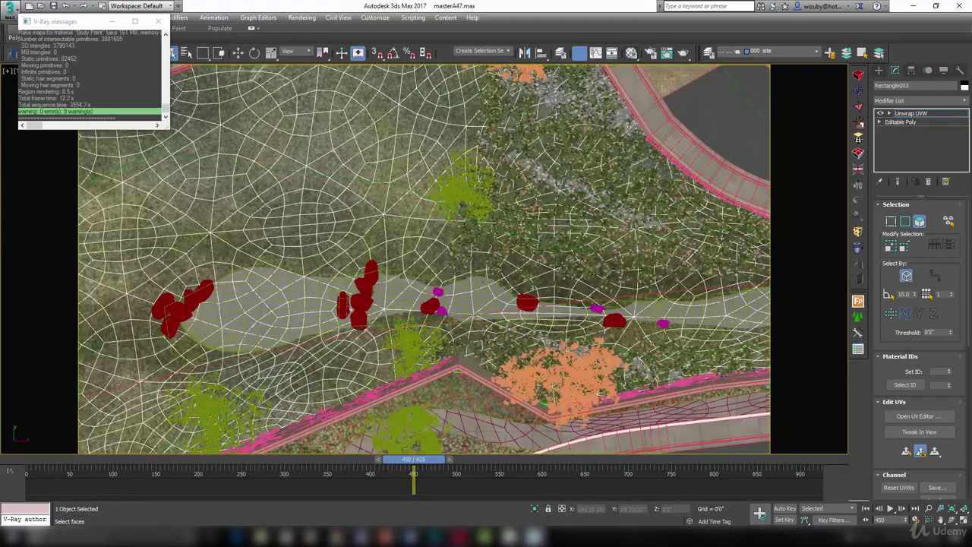
{"action": "middle_click_drag", "start_coordinate": [445, 223], "coordinate": [621, 146]}
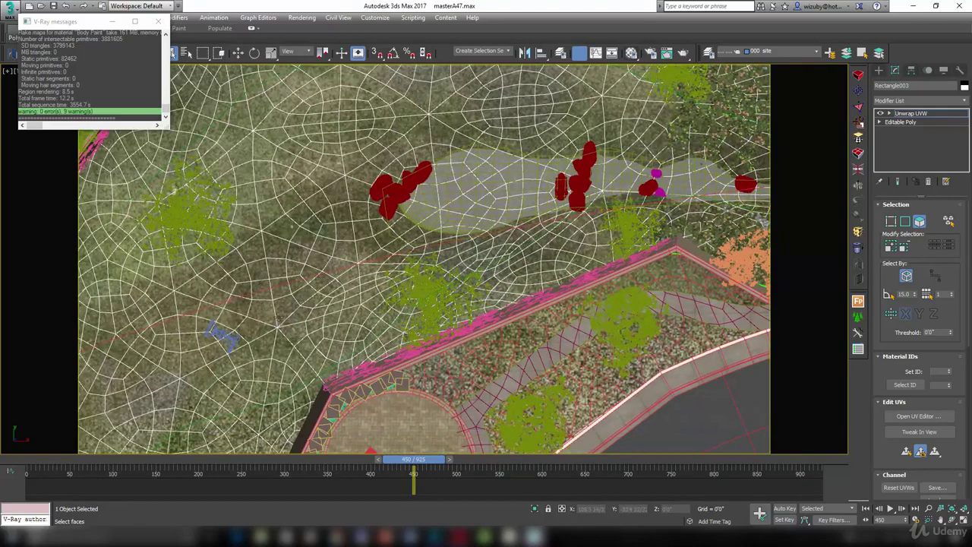
{"action": "scroll", "coordinate": [430, 271], "scroll_direction": "down", "scroll_amount": 2}
{"action": "middle_click_drag", "start_coordinate": [458, 306], "coordinate": [288, 374]}
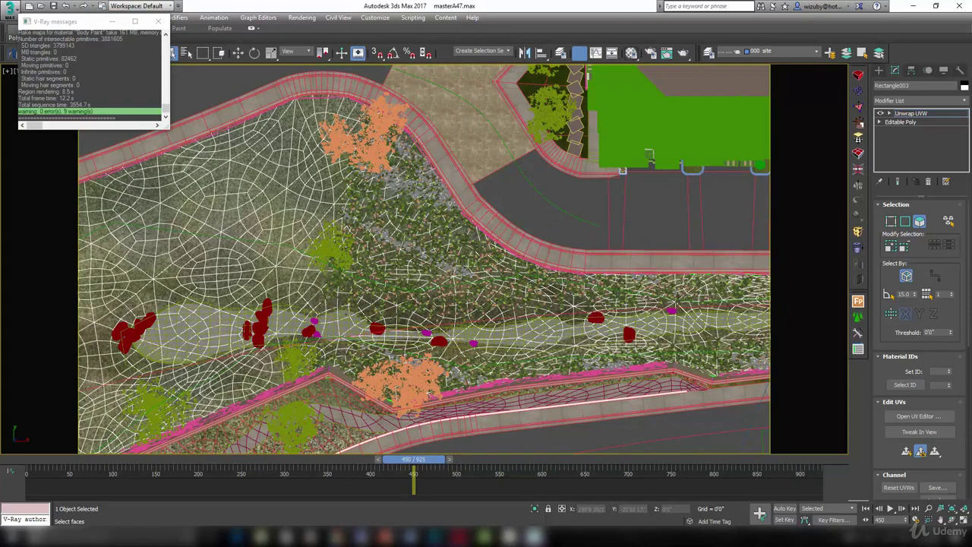
{"action": "scroll", "coordinate": [395, 245], "scroll_direction": "up", "scroll_amount": 3}
{"action": "scroll", "coordinate": [395, 245], "scroll_direction": "down", "scroll_amount": 3}
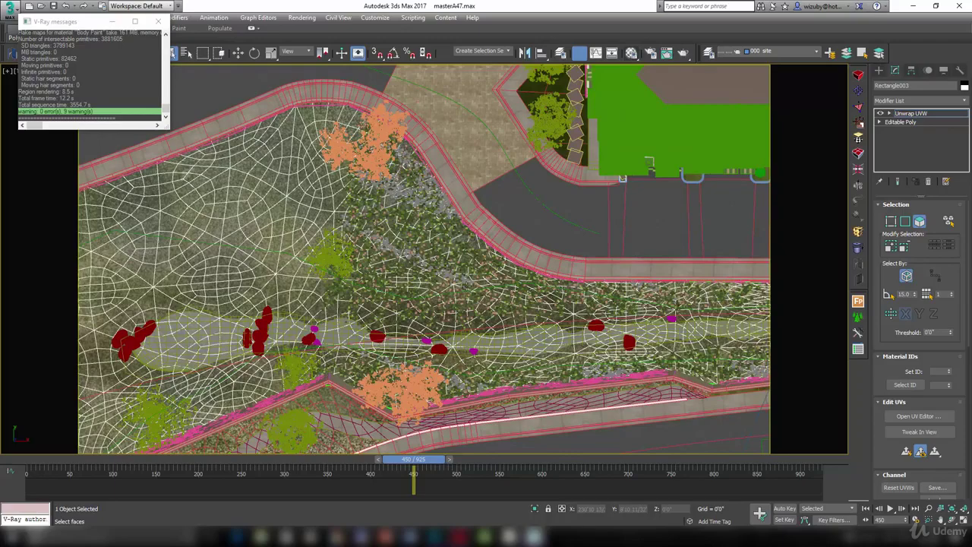
{"action": "scroll", "coordinate": [463, 290], "scroll_direction": "down", "scroll_amount": 3}
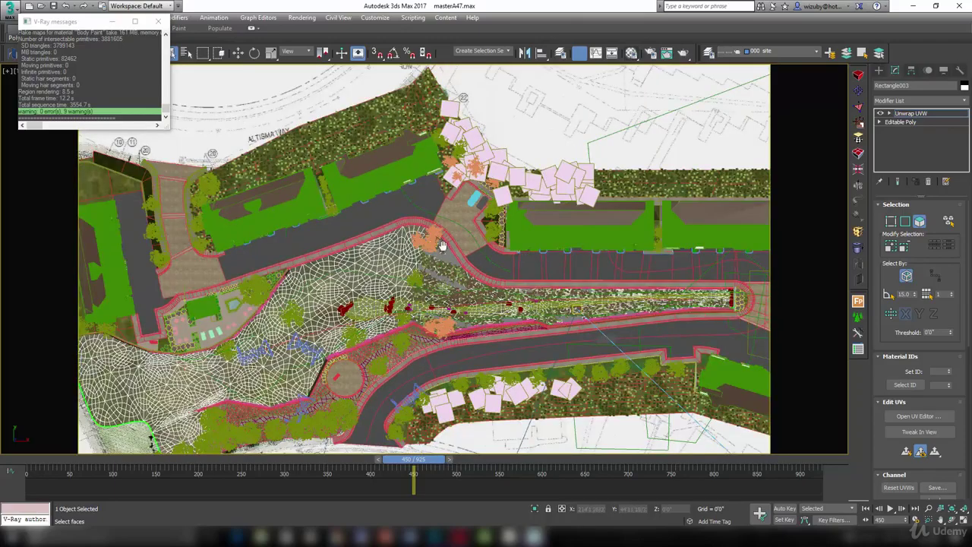
{"action": "scroll", "coordinate": [442, 244], "scroll_direction": "up", "scroll_amount": 3}
{"action": "middle_click_drag", "start_coordinate": [433, 156], "coordinate": [520, 293]}
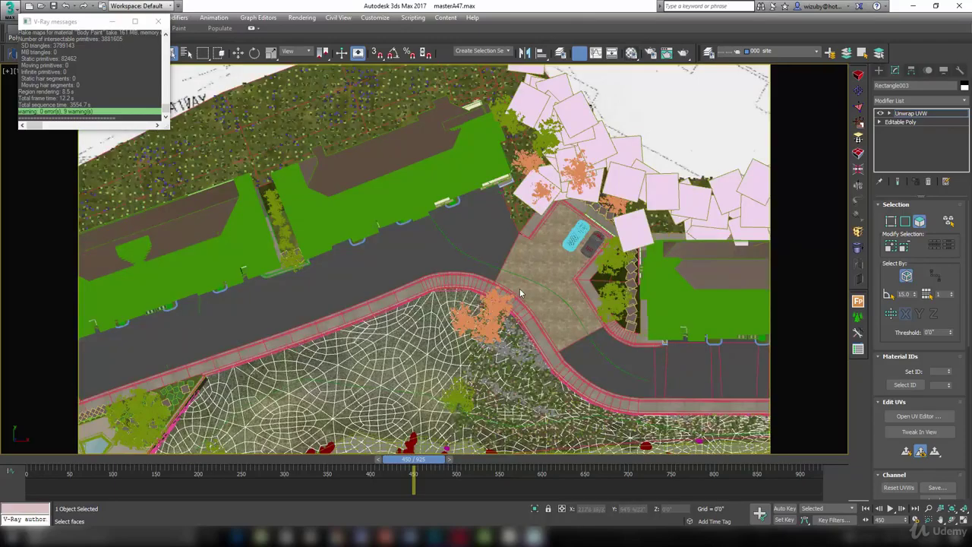
Switch the viewport to the PhysCamera001 camera view
{"action": "key", "text": "c"}
{"action": "left_click", "coordinate": [451, 195]}
{"action": "left_click", "coordinate": [490, 342]}
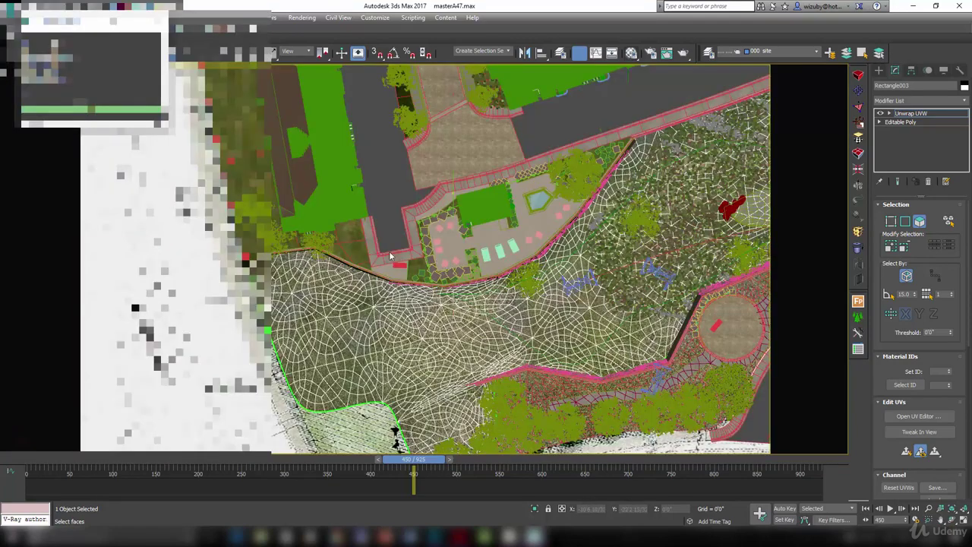
Inspect the hillside terrain mesh between the pool terrace and the retaining wall, and select a face just above the wall
{"action": "scroll", "coordinate": [569, 330], "scroll_direction": "up", "scroll_amount": 5}
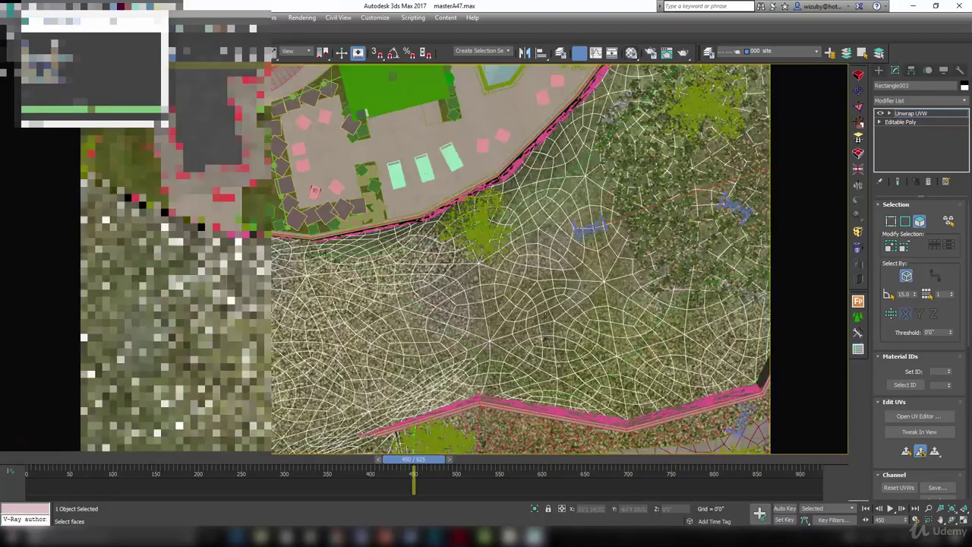
{"action": "scroll", "coordinate": [539, 292], "scroll_direction": "down", "scroll_amount": 3}
{"action": "middle_click_drag", "start_coordinate": [463, 286], "coordinate": [310, 241]}
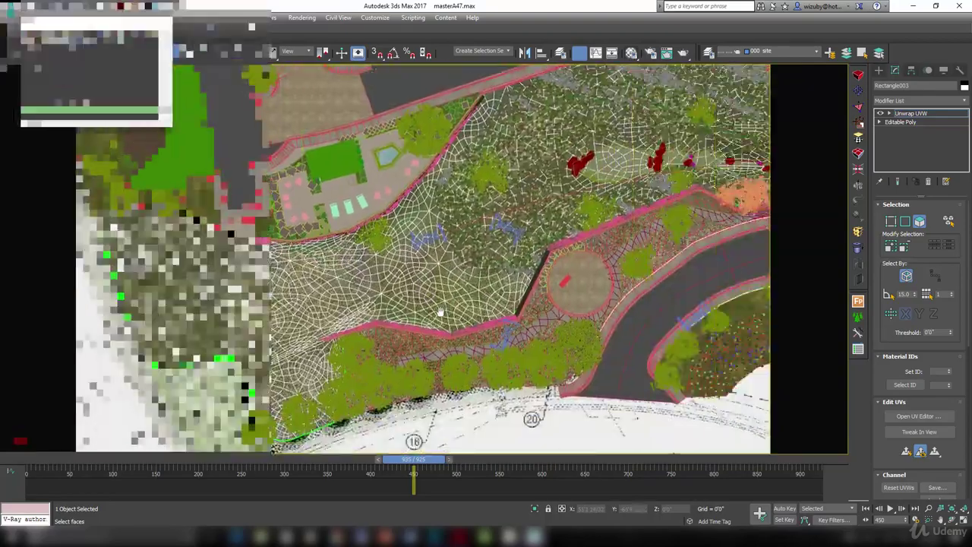
{"action": "scroll", "coordinate": [424, 303], "scroll_direction": "up", "scroll_amount": 4}
{"action": "left_click", "coordinate": [421, 292]}
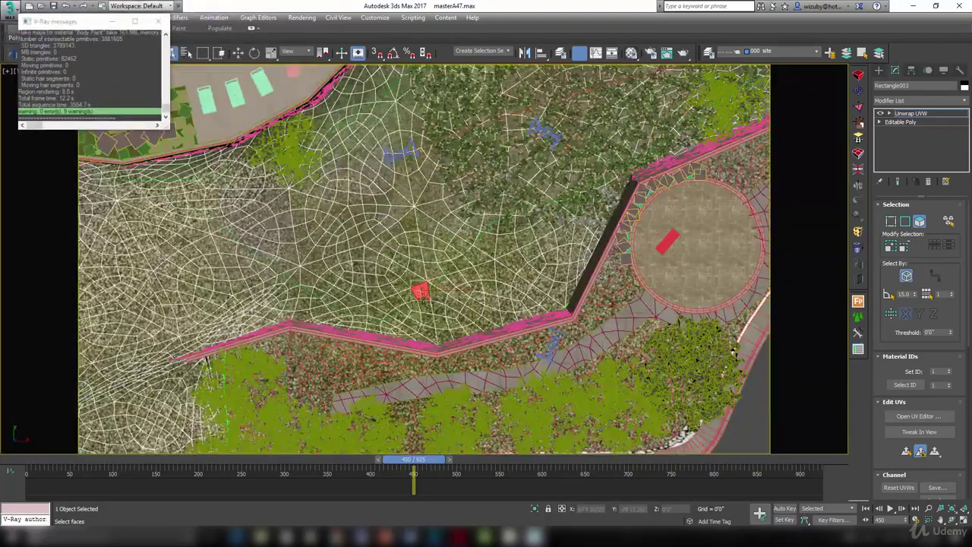
Compare the scattered ground cover, trees and creek on the hillside with the underlying landscape plan in the top view
{"action": "scroll", "coordinate": [419, 293], "scroll_direction": "up", "scroll_amount": 3}
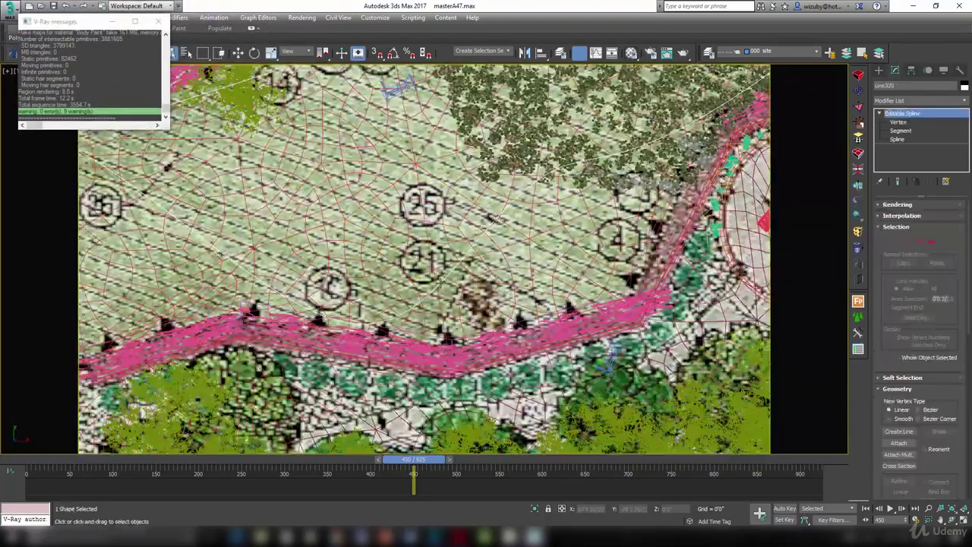
{"action": "scroll", "coordinate": [440, 288], "scroll_direction": "down", "scroll_amount": 3}
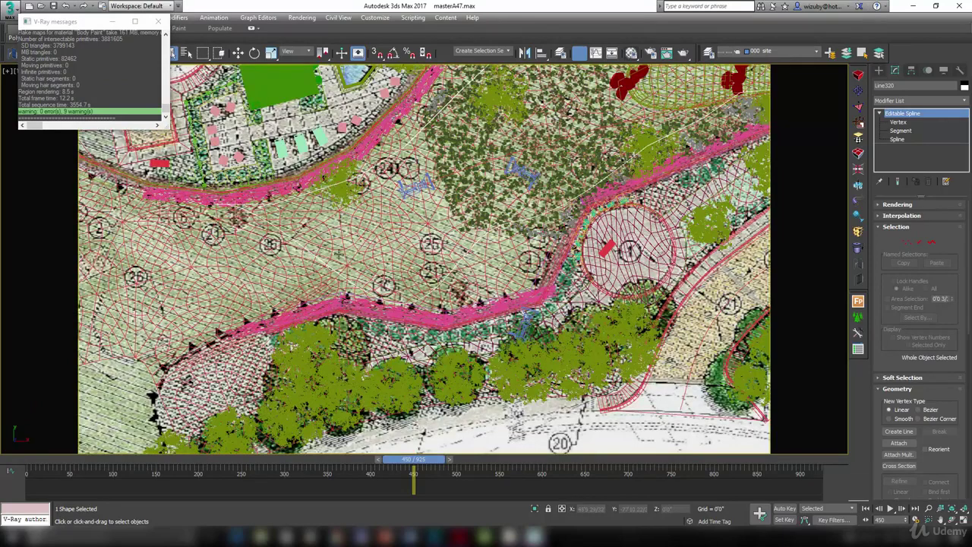
{"action": "middle_click_drag", "start_coordinate": [533, 136], "coordinate": [232, 253]}
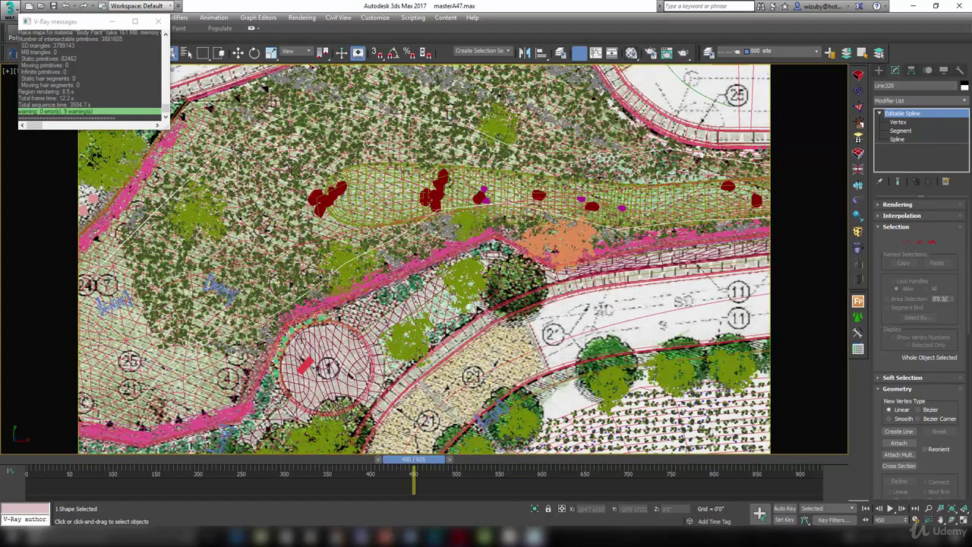
{"action": "middle_click_drag", "start_coordinate": [370, 274], "coordinate": [396, 268]}
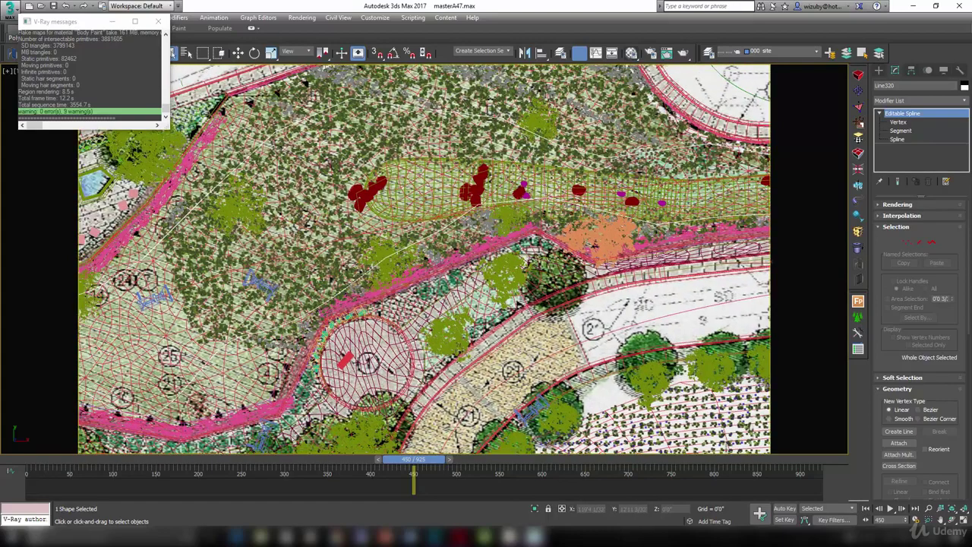
{"action": "scroll", "coordinate": [326, 135], "scroll_direction": "up", "scroll_amount": 1}
{"action": "scroll", "coordinate": [341, 179], "scroll_direction": "down", "scroll_amount": 1}
{"action": "scroll", "coordinate": [341, 180], "scroll_direction": "down", "scroll_amount": 2}
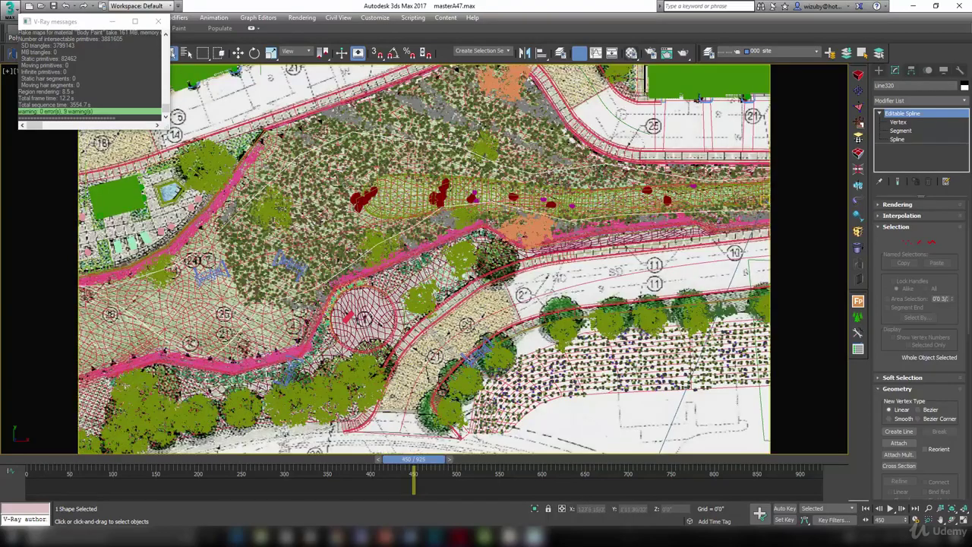
{"action": "scroll", "coordinate": [368, 230], "scroll_direction": "up", "scroll_amount": 2}
{"action": "middle_click_drag", "start_coordinate": [369, 230], "coordinate": [375, 271]}
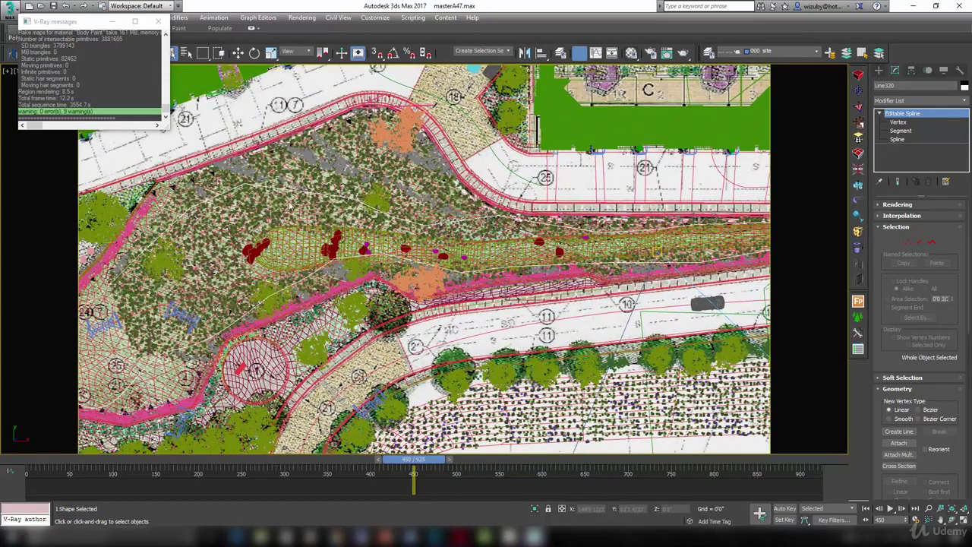
{"action": "scroll", "coordinate": [375, 195], "scroll_direction": "up", "scroll_amount": 1}
{"action": "middle_click_drag", "start_coordinate": [377, 195], "coordinate": [488, 184]}
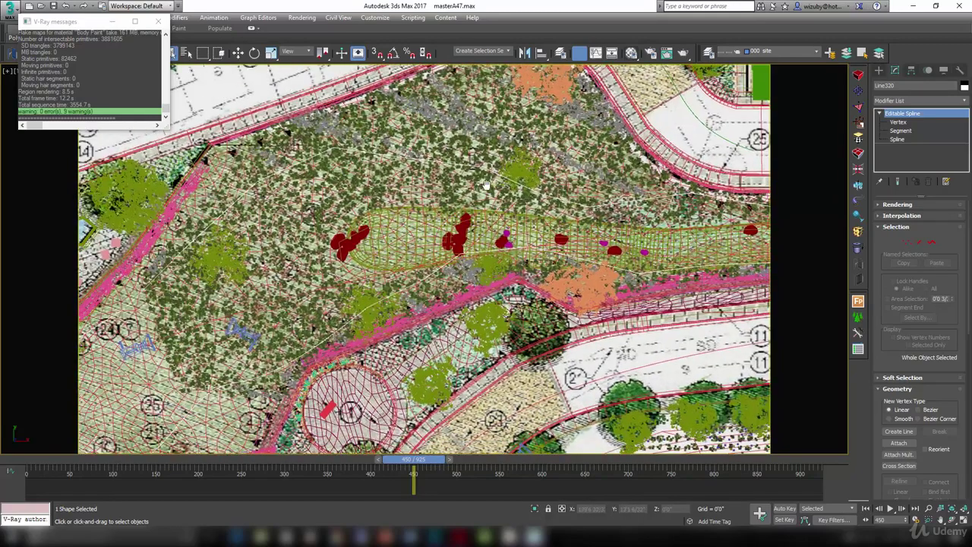
{"action": "scroll", "coordinate": [482, 288], "scroll_direction": "up", "scroll_amount": 2}
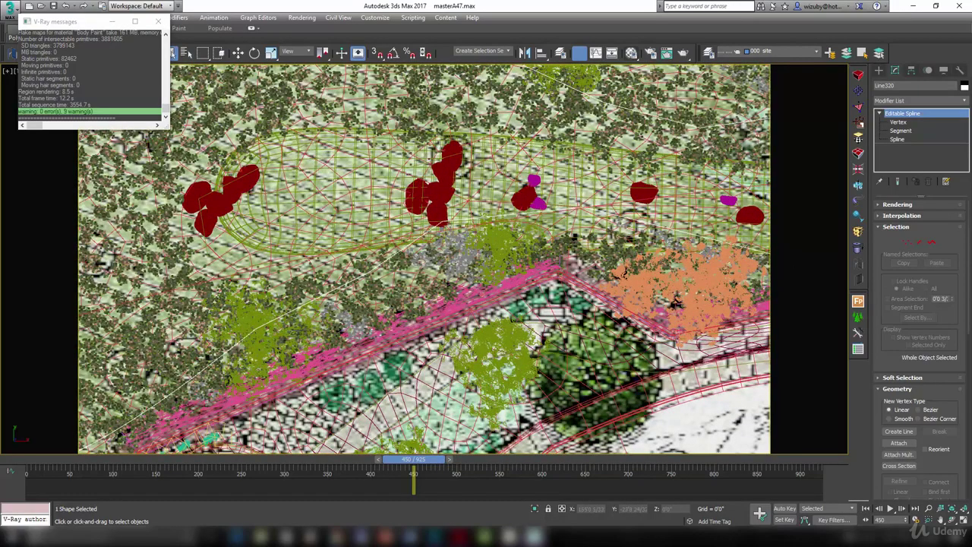
{"action": "scroll", "coordinate": [376, 253], "scroll_direction": "down", "scroll_amount": 1}
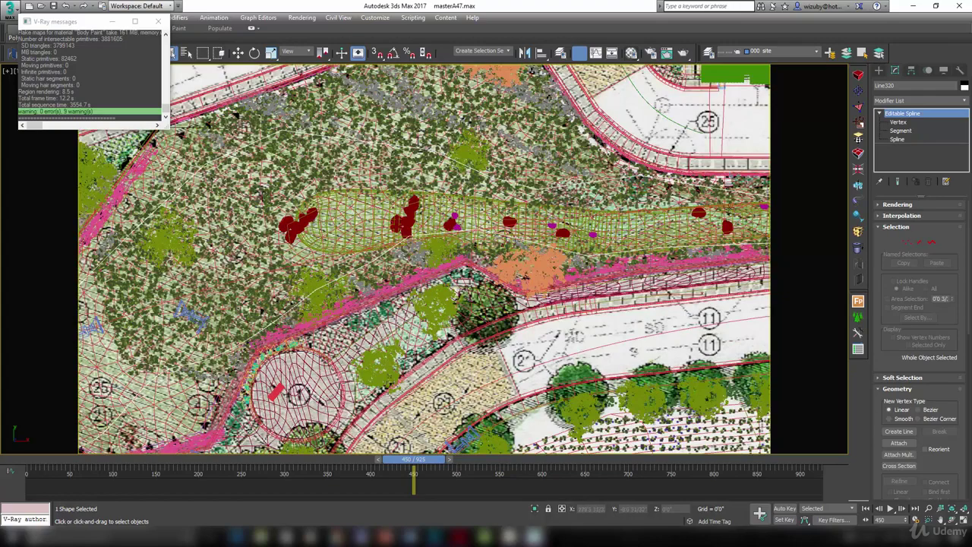
{"action": "scroll", "coordinate": [288, 253], "scroll_direction": "down", "scroll_amount": 2}
{"action": "scroll", "coordinate": [288, 253], "scroll_direction": "up", "scroll_amount": 2}
{"action": "middle_click_drag", "start_coordinate": [288, 253], "coordinate": [216, 252]}
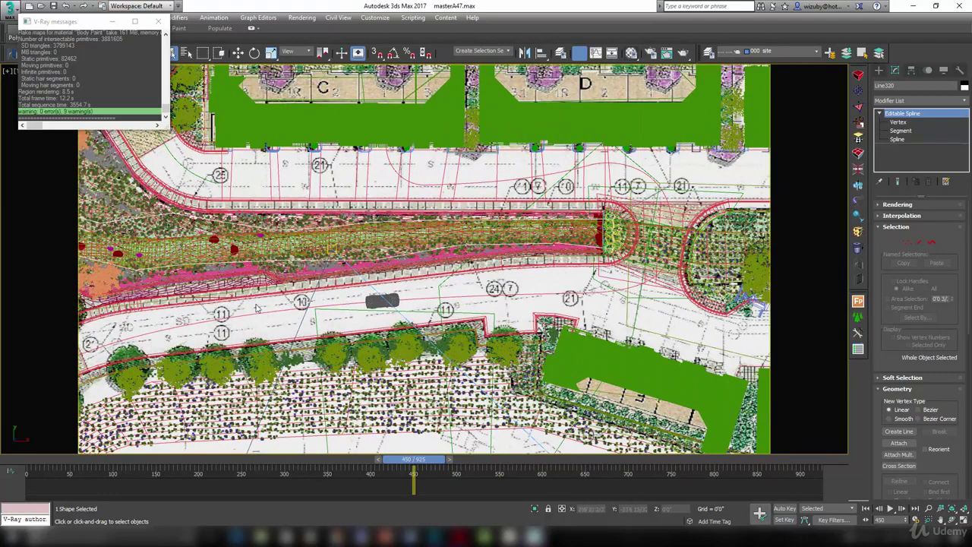
Examine the street trees and planting rows along the lower road and the planting around the building blocks
{"action": "middle_click_drag", "start_coordinate": [354, 298], "coordinate": [600, 216]}
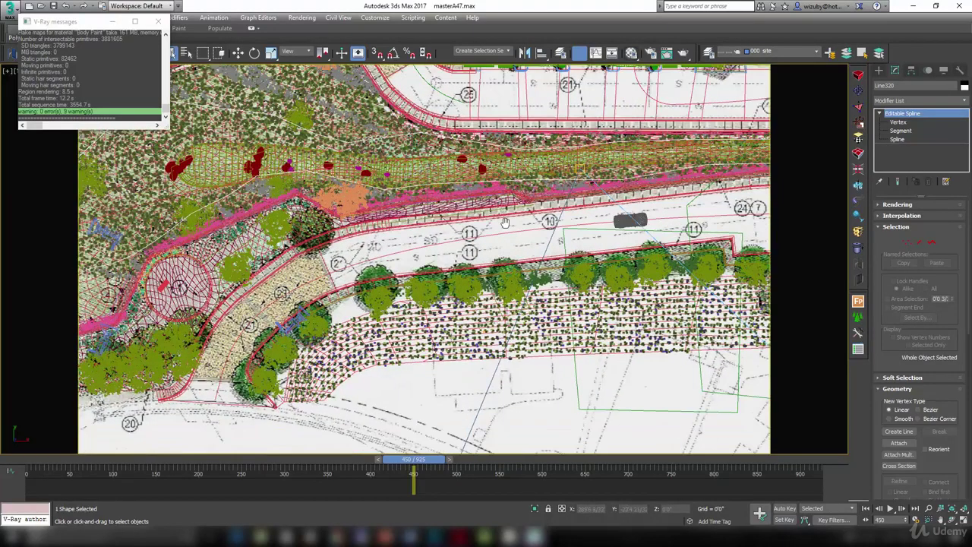
{"action": "scroll", "coordinate": [431, 359], "scroll_direction": "up", "scroll_amount": 2}
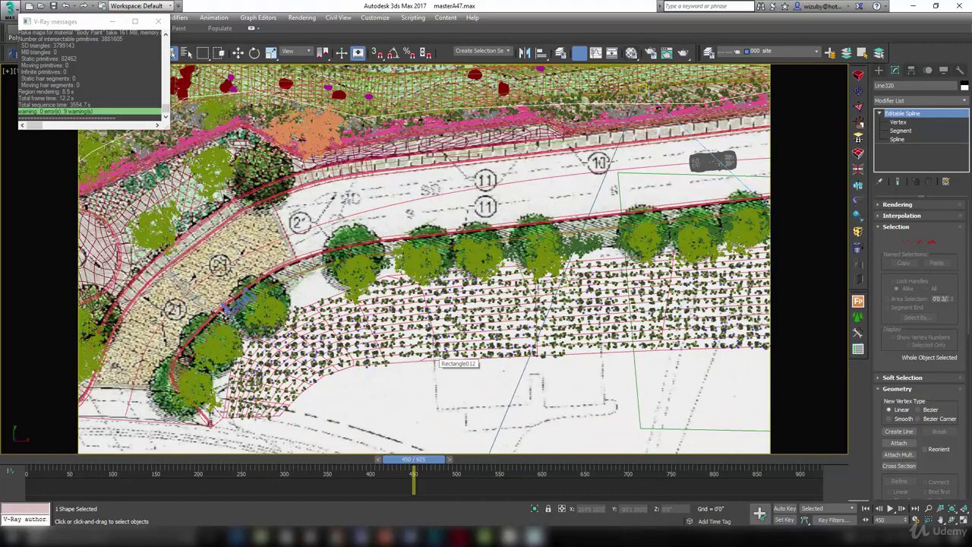
{"action": "middle_click_drag", "start_coordinate": [672, 322], "coordinate": [429, 337]}
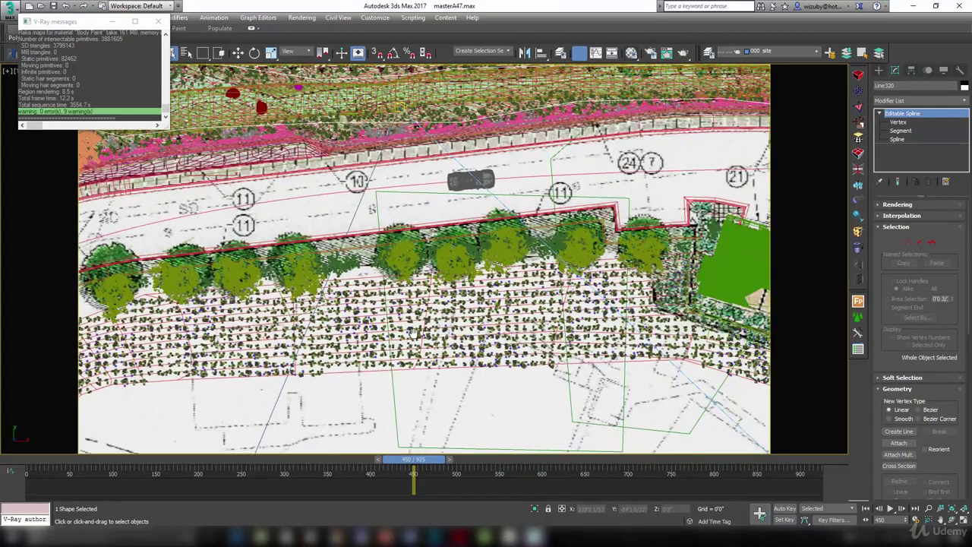
{"action": "scroll", "coordinate": [496, 278], "scroll_direction": "down", "scroll_amount": 1}
{"action": "scroll", "coordinate": [455, 250], "scroll_direction": "down", "scroll_amount": 1}
{"action": "middle_click_drag", "start_coordinate": [456, 259], "coordinate": [181, 292]}
{"action": "middle_click_drag", "start_coordinate": [425, 258], "coordinate": [486, 372]}
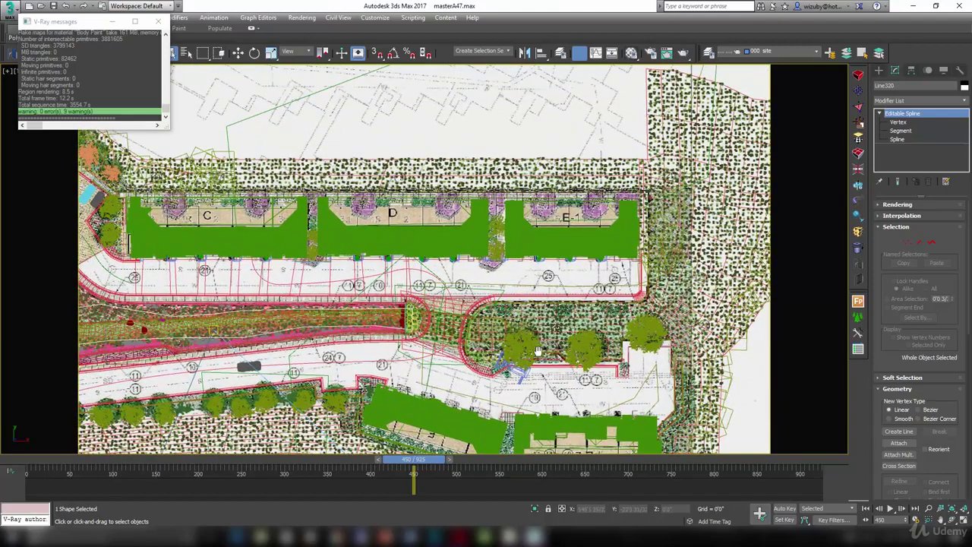
{"action": "scroll", "coordinate": [378, 353], "scroll_direction": "up", "scroll_amount": 2}
{"action": "middle_click_drag", "start_coordinate": [377, 353], "coordinate": [543, 199]}
{"action": "scroll", "coordinate": [409, 254], "scroll_direction": "up", "scroll_amount": 3}
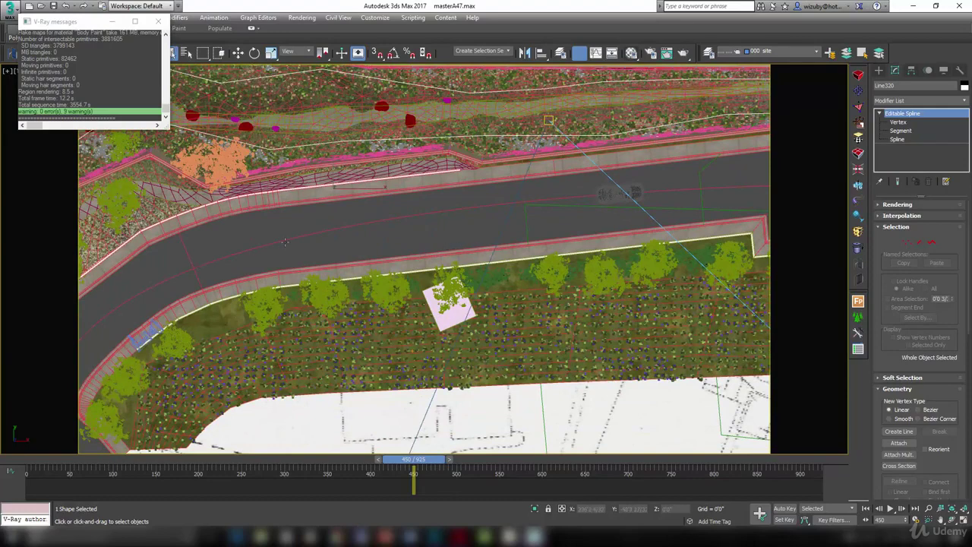
Switch to the PhysCamera002 view and scrub its animation from frame 0 to frame 315
{"action": "key", "text": "c"}
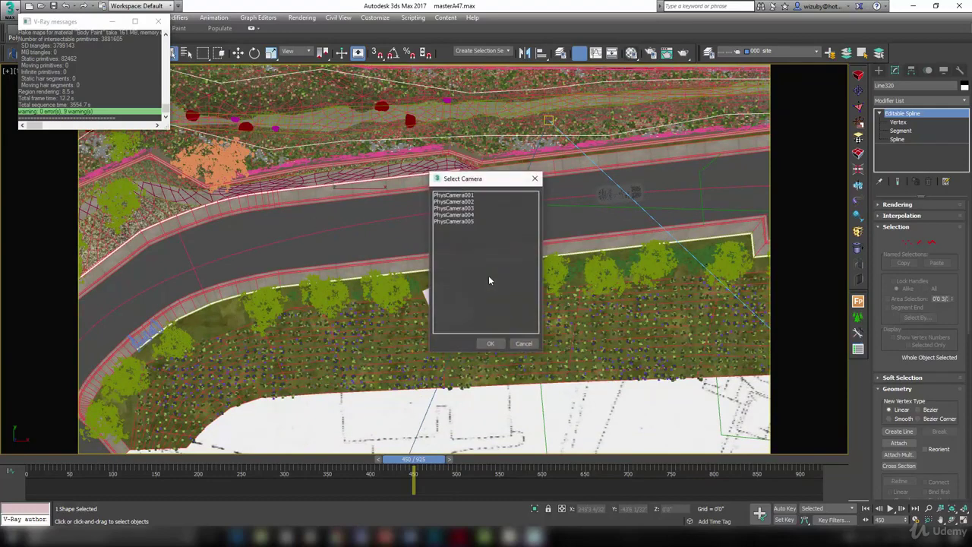
{"action": "left_click", "coordinate": [473, 201]}
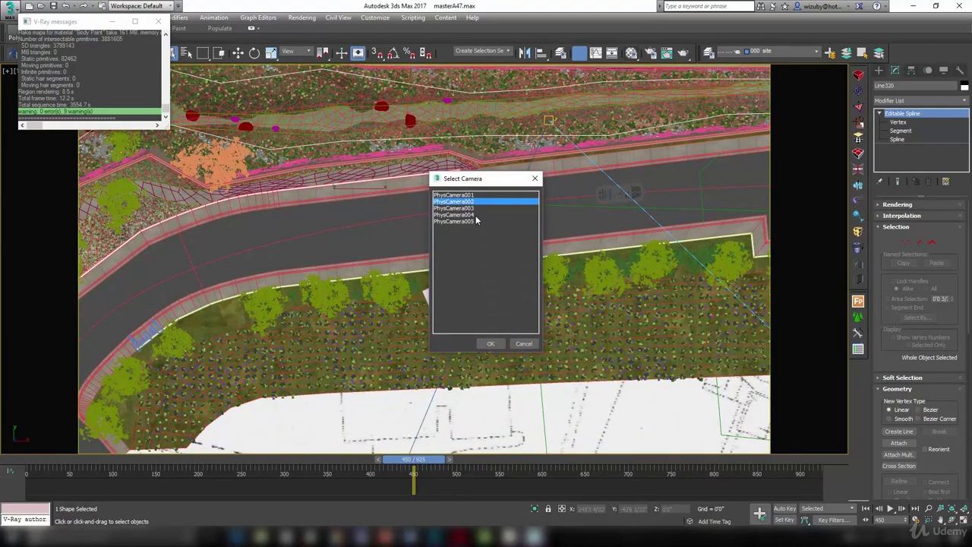
{"action": "left_click", "coordinate": [491, 344]}
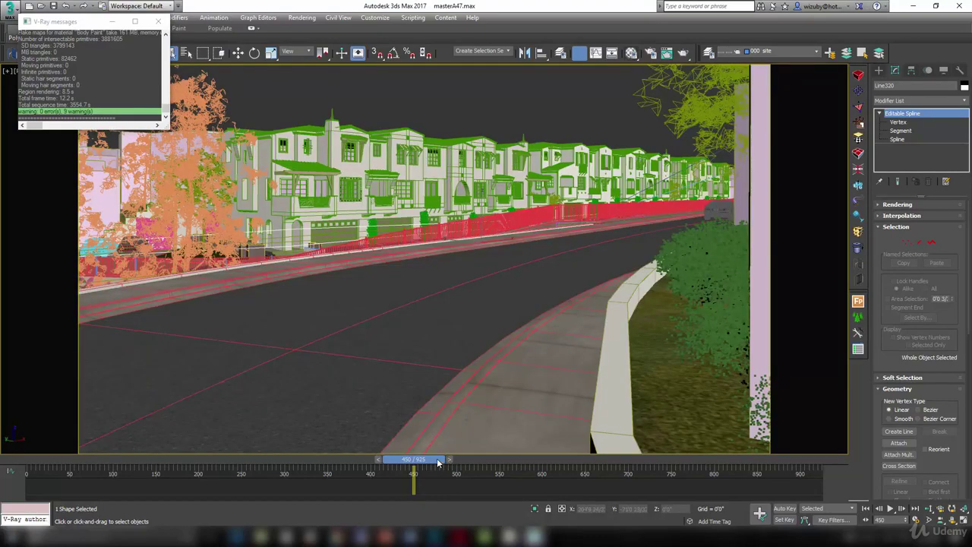
{"action": "left_click_drag", "start_coordinate": [414, 459], "coordinate": [13, 461]}
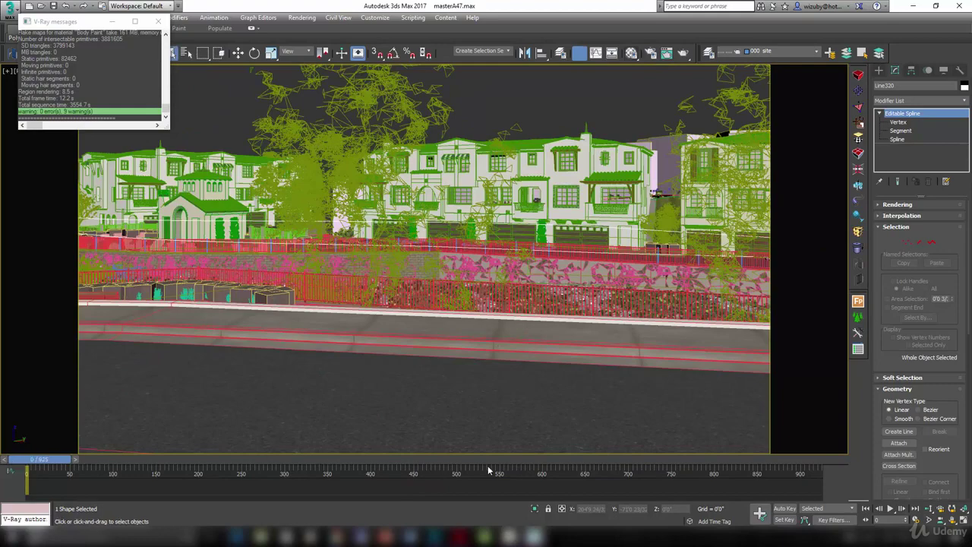
{"action": "left_click_drag", "start_coordinate": [72, 455], "coordinate": [29, 472]}
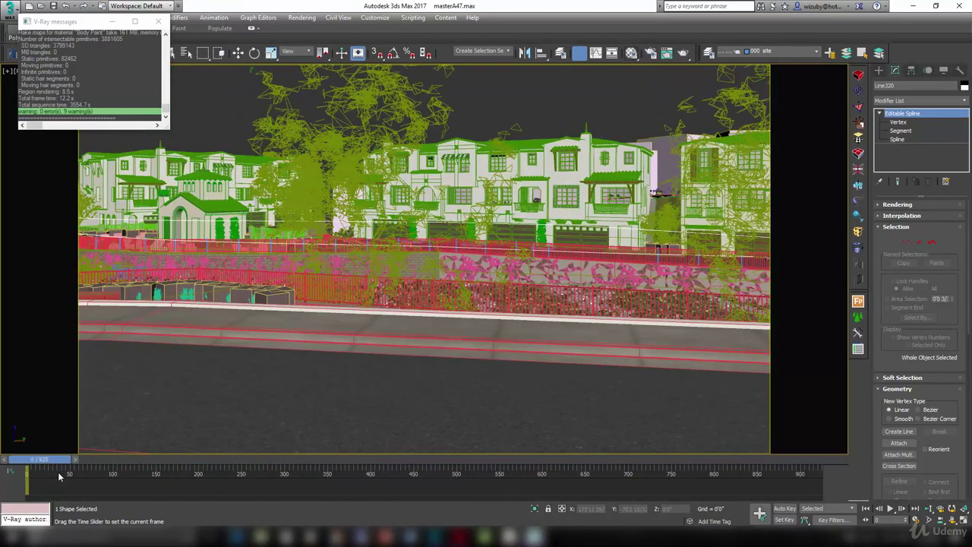
{"action": "left_click_drag", "start_coordinate": [97, 473], "coordinate": [299, 480]}
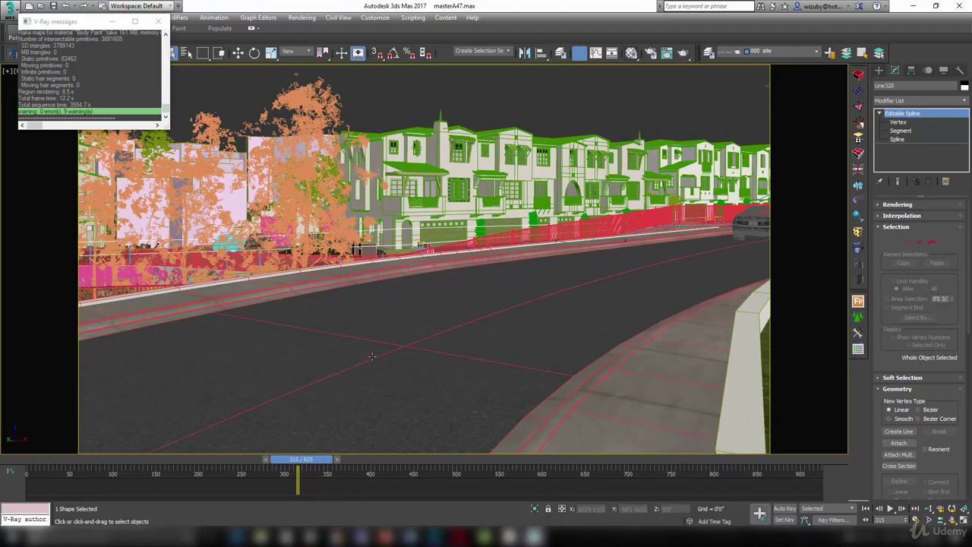
Select the road surface in the camera view and examine the road and its surrounding objects in the top view
{"action": "left_click", "coordinate": [373, 359]}
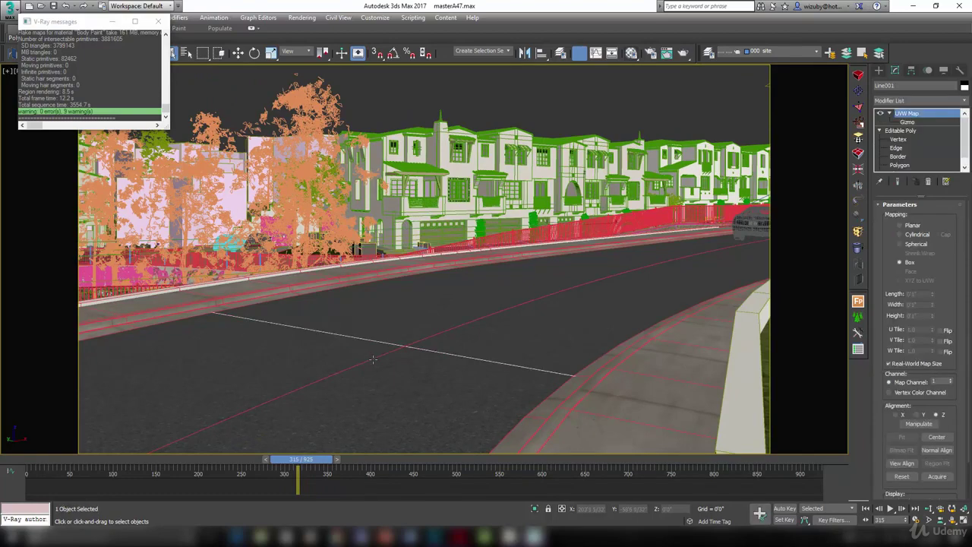
{"action": "key", "text": "t"}
{"action": "scroll", "coordinate": [298, 360], "scroll_direction": "up", "scroll_amount": 6}
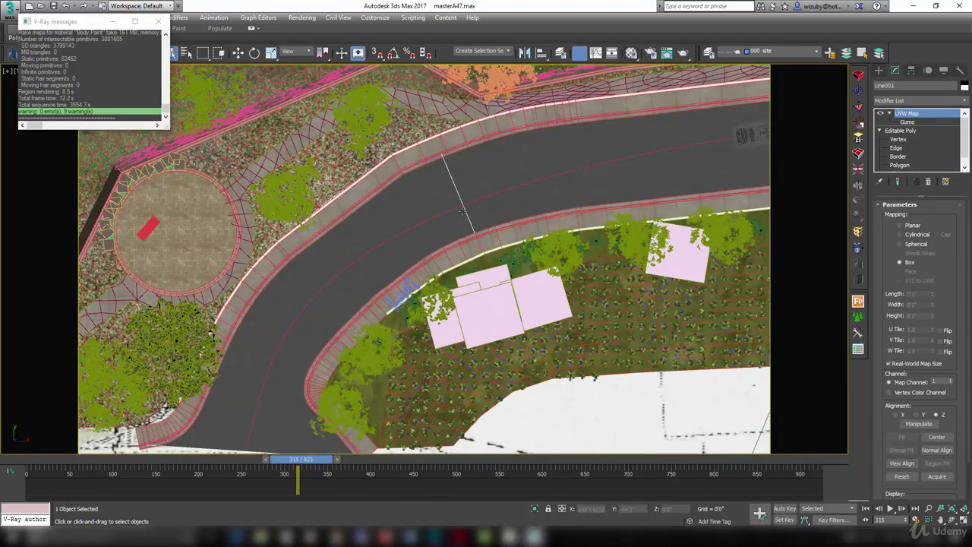
{"action": "middle_click_drag", "start_coordinate": [626, 183], "coordinate": [390, 254]}
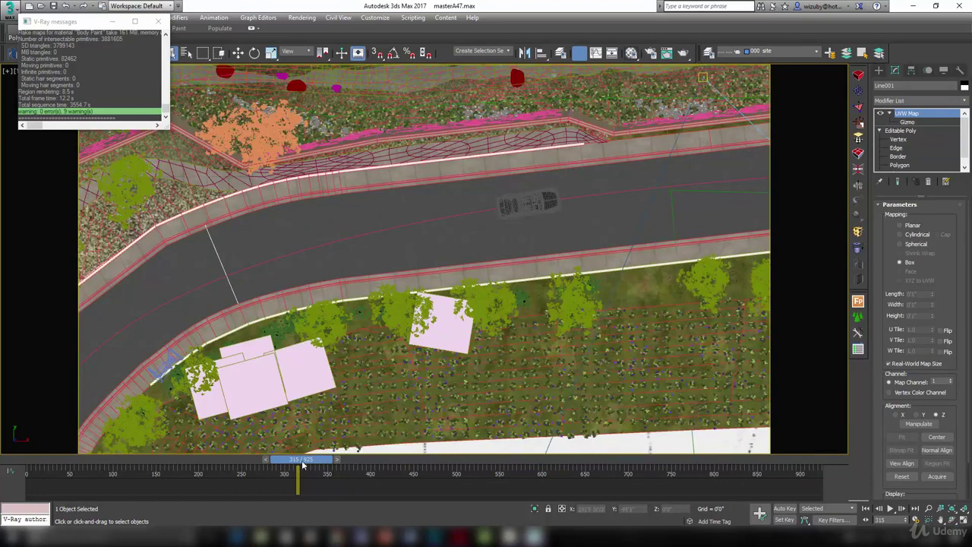
Scrub the animation to frame 242, select the car on the road and show its motion parameters
{"action": "left_click_drag", "start_coordinate": [300, 460], "coordinate": [239, 465]}
{"action": "left_click", "coordinate": [398, 229]}
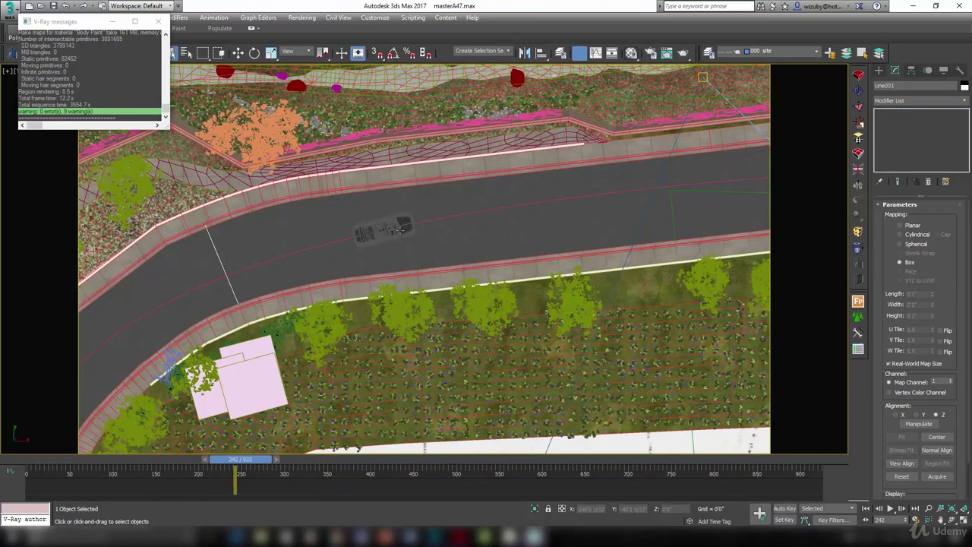
{"action": "left_click", "coordinate": [912, 70]}
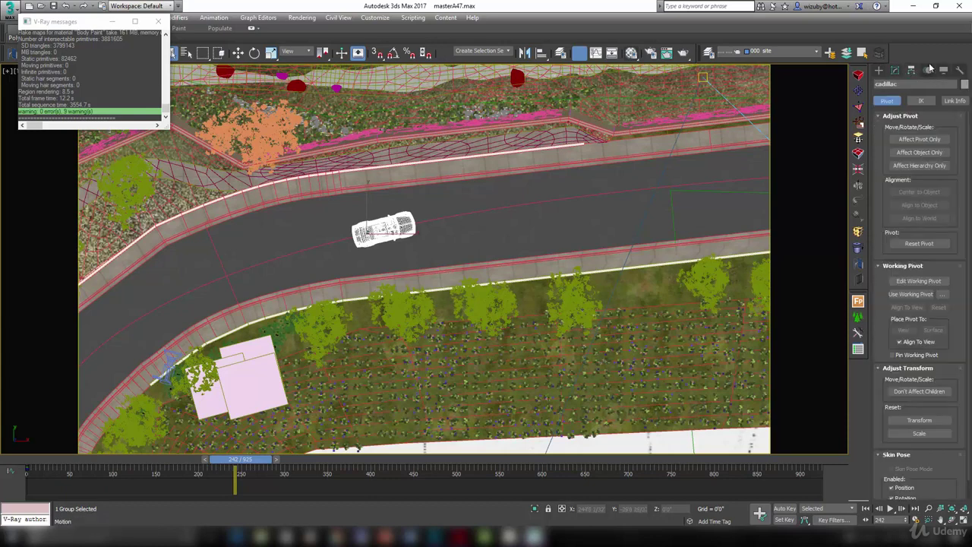
{"action": "left_click", "coordinate": [928, 71]}
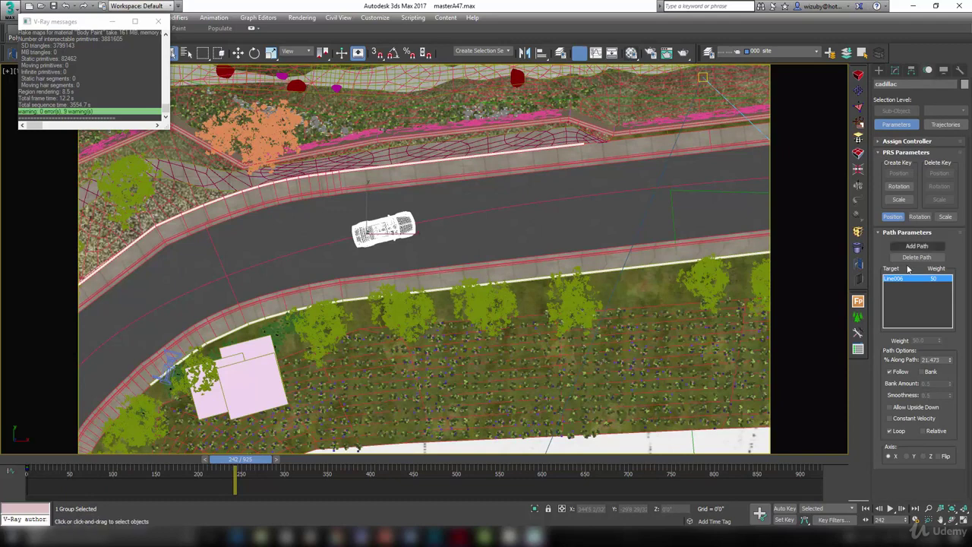
Review the position controller types available for the car, leaving its Path Constraint assigned
{"action": "left_click", "coordinate": [905, 142]}
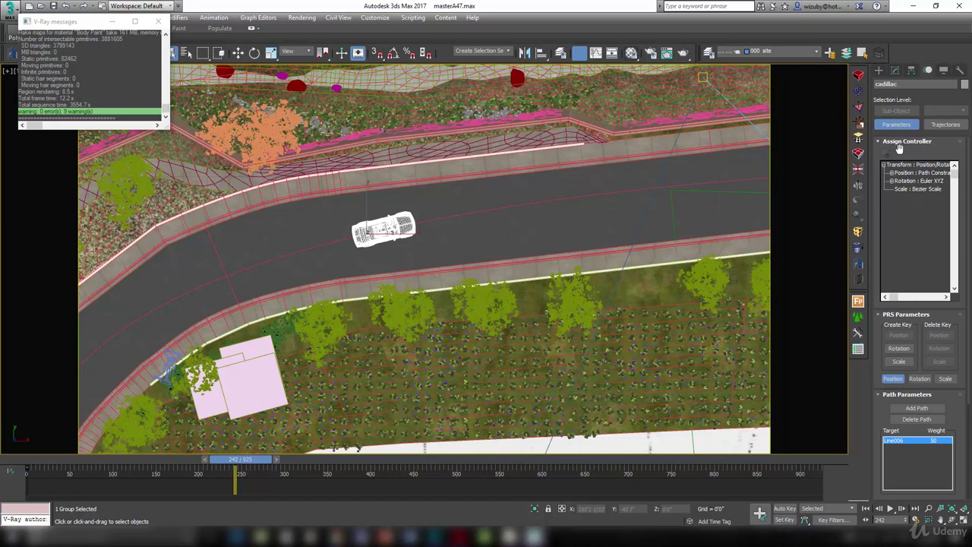
{"action": "left_click", "coordinate": [910, 174]}
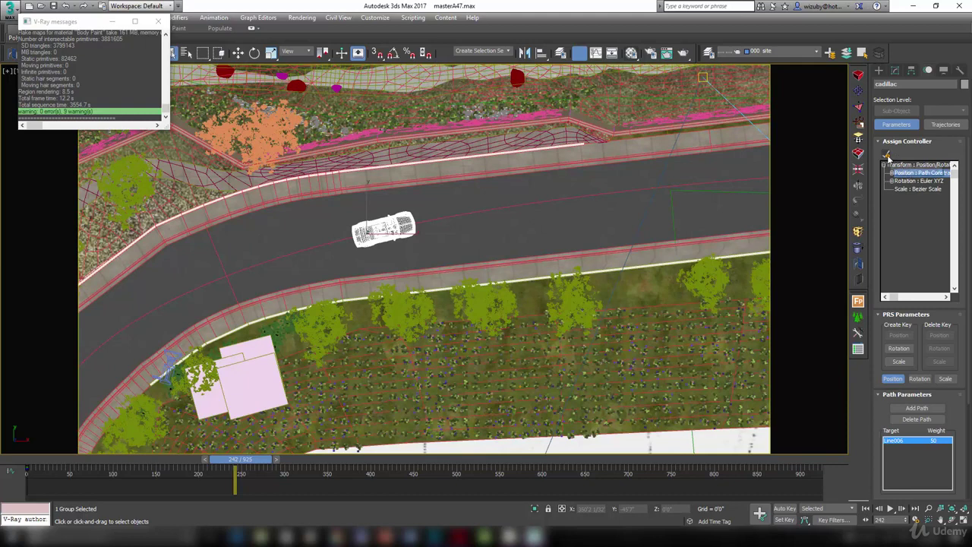
{"action": "left_click", "coordinate": [886, 154]}
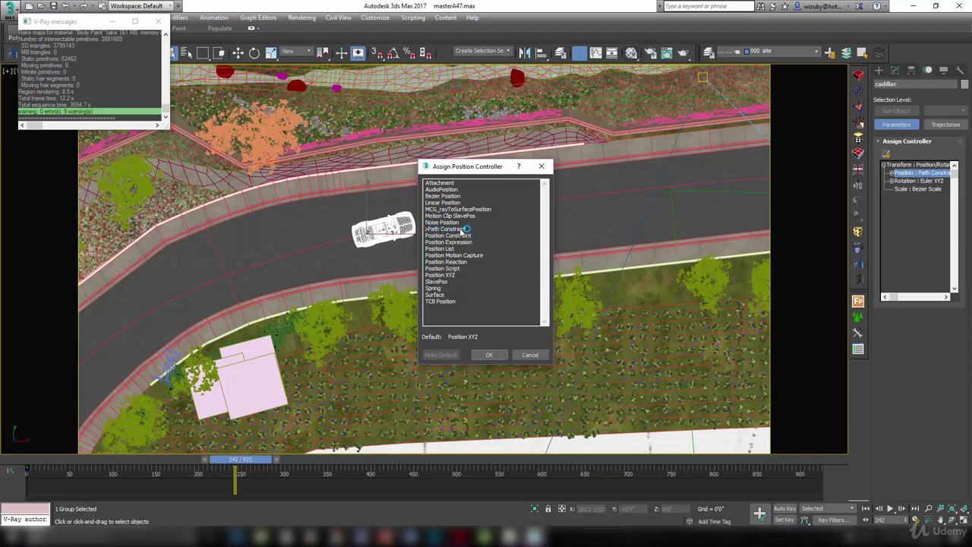
{"action": "left_click", "coordinate": [530, 355]}
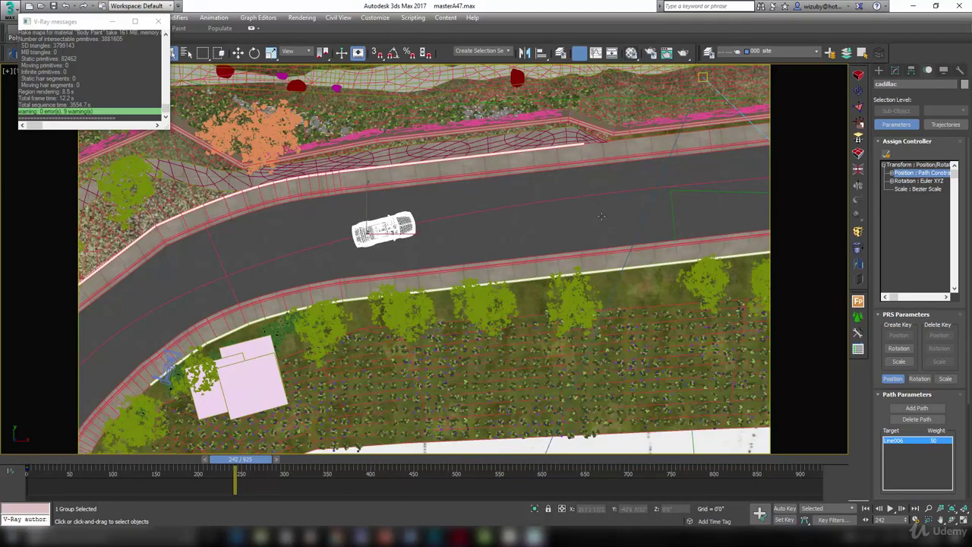
Examine the car on the road from several angles and scrub the animation to frame 338
{"action": "scroll", "coordinate": [346, 233], "scroll_direction": "up", "scroll_amount": 3}
{"action": "middle_click_drag", "start_coordinate": [429, 237], "coordinate": [534, 167], "text": "alt"}
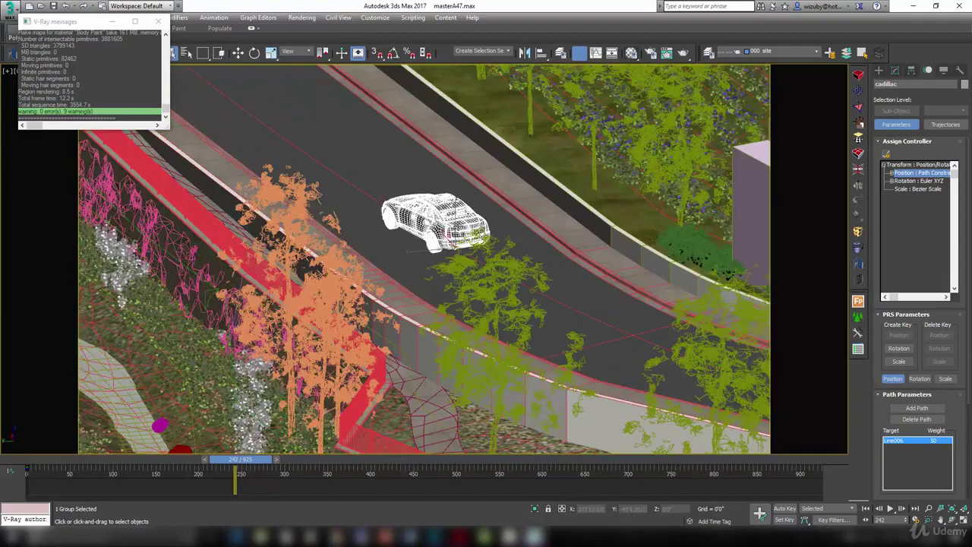
{"action": "scroll", "coordinate": [458, 226], "scroll_direction": "up", "scroll_amount": 4}
{"action": "scroll", "coordinate": [510, 243], "scroll_direction": "down", "scroll_amount": 5}
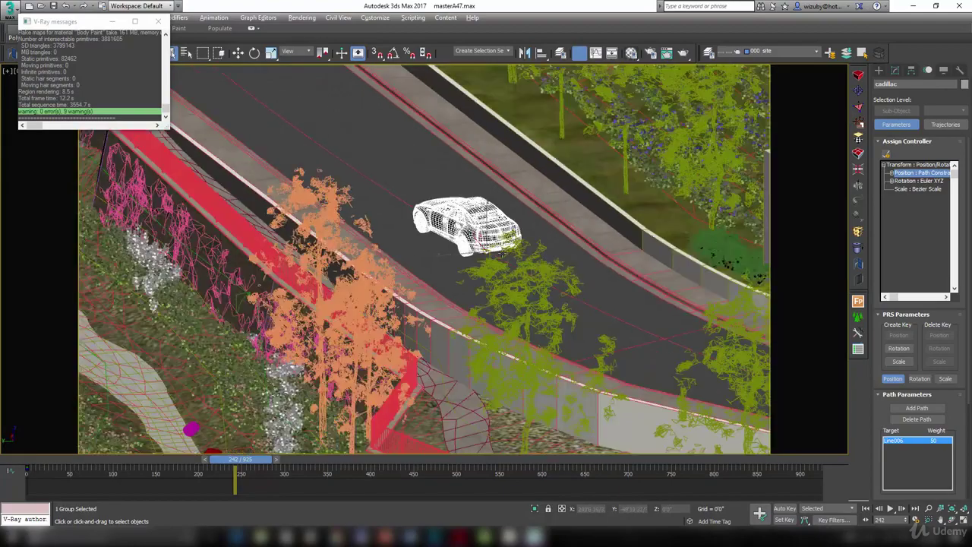
{"action": "middle_click_drag", "start_coordinate": [490, 259], "coordinate": [327, 386], "text": "alt"}
{"action": "left_click_drag", "start_coordinate": [235, 461], "coordinate": [332, 459]}
{"action": "left_click_drag", "start_coordinate": [265, 454], "coordinate": [285, 460]}
{"action": "middle_click_drag", "start_coordinate": [571, 274], "coordinate": [422, 412], "text": "alt"}
{"action": "left_click_drag", "start_coordinate": [293, 459], "coordinate": [319, 445]}
{"action": "middle_click_drag", "start_coordinate": [521, 177], "coordinate": [138, 345]}
{"action": "scroll", "coordinate": [320, 318], "scroll_direction": "down", "scroll_amount": 2}
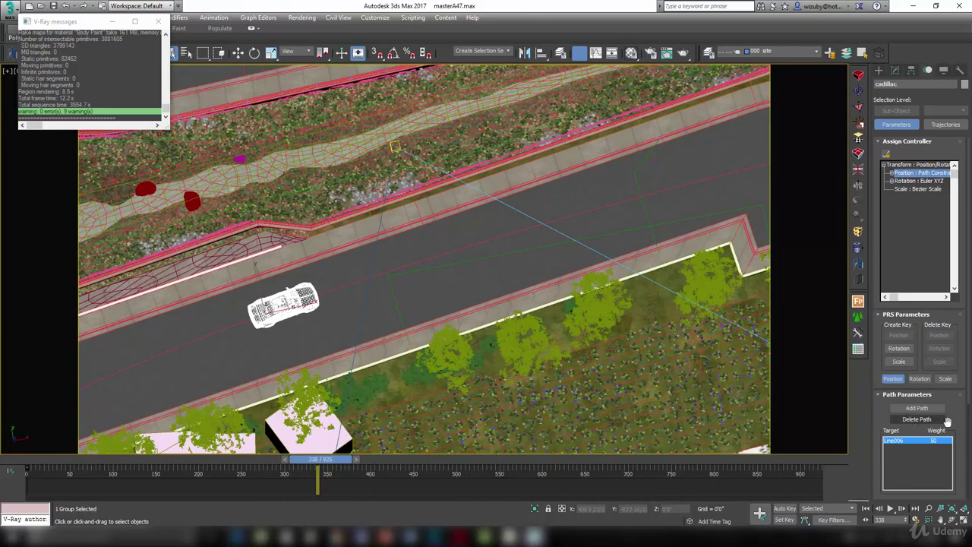
Review the car's path options, rewind to frame 0 and locate the car at the start of the road
{"action": "left_click_drag", "start_coordinate": [949, 422], "coordinate": [942, 252]}
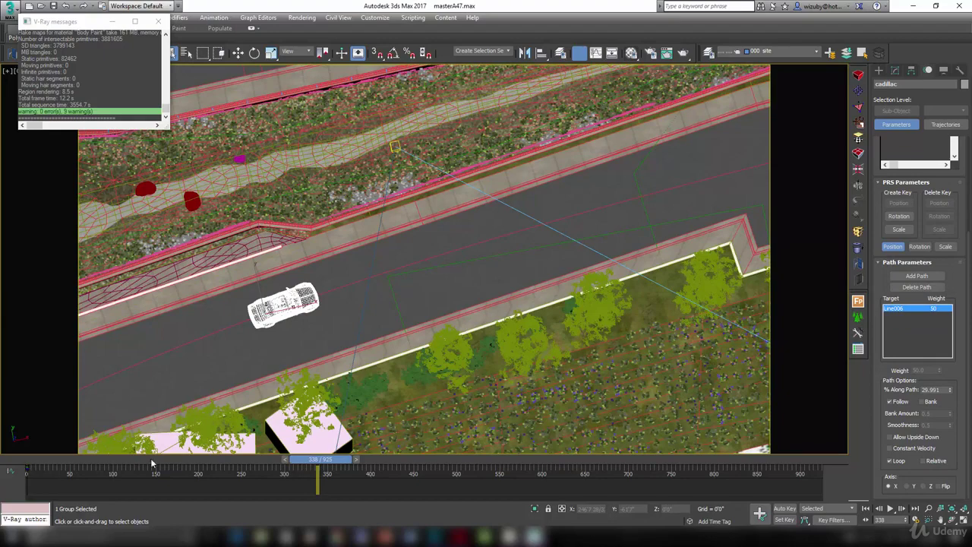
{"action": "left_click_drag", "start_coordinate": [298, 462], "coordinate": [1, 470]}
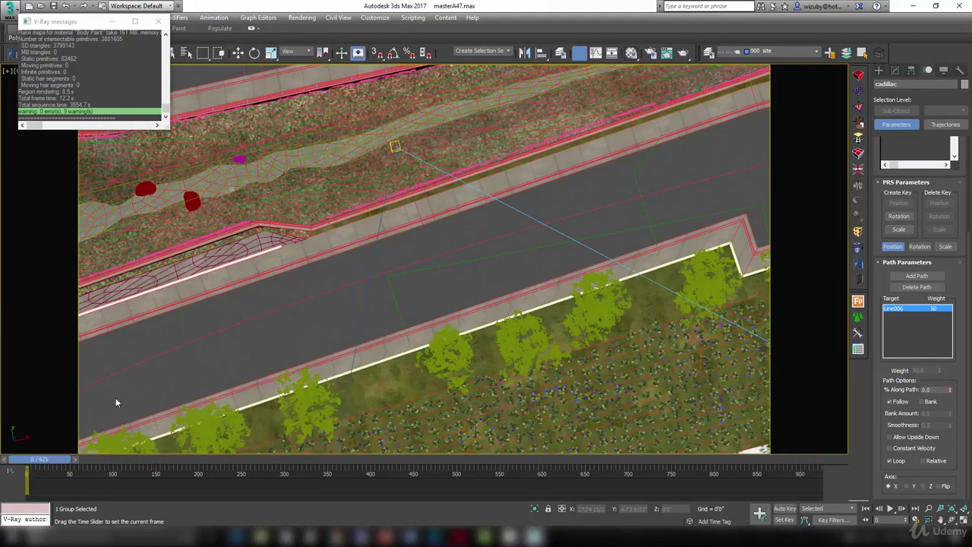
{"action": "middle_click_drag", "start_coordinate": [149, 356], "coordinate": [603, 156]}
{"action": "scroll", "coordinate": [593, 168], "scroll_direction": "down", "scroll_amount": 4}
{"action": "middle_click_drag", "start_coordinate": [334, 278], "coordinate": [309, 251]}
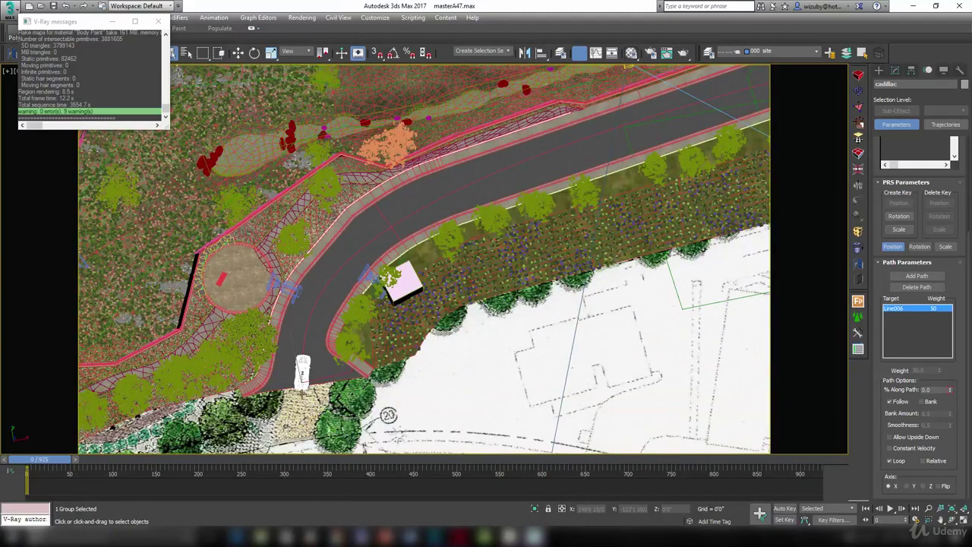
Scrub the animation to frame 924 and locate the car beside the building blocks in the top view
{"action": "left_click_drag", "start_coordinate": [73, 463], "coordinate": [825, 464]}
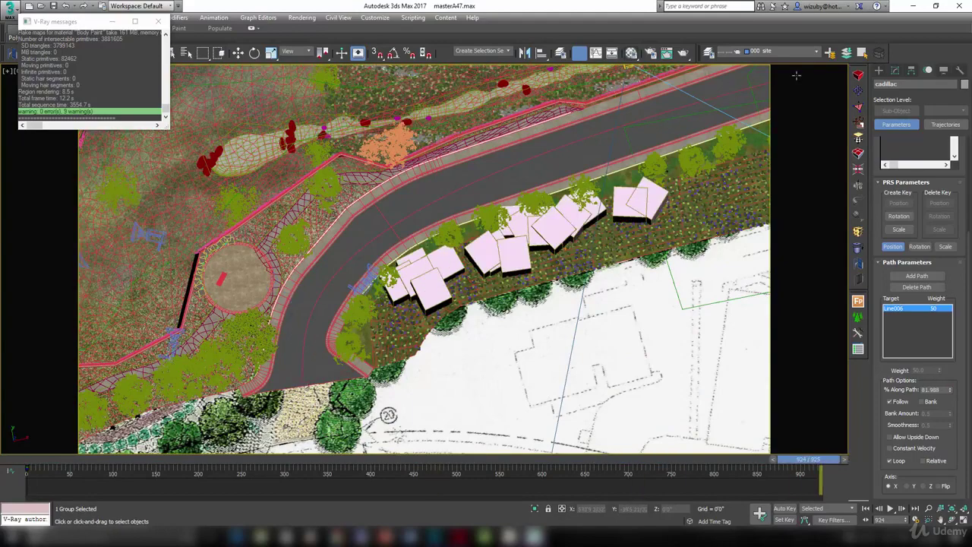
{"action": "scroll", "coordinate": [674, 145], "scroll_direction": "up", "scroll_amount": 2}
{"action": "scroll", "coordinate": [674, 146], "scroll_direction": "down", "scroll_amount": 2}
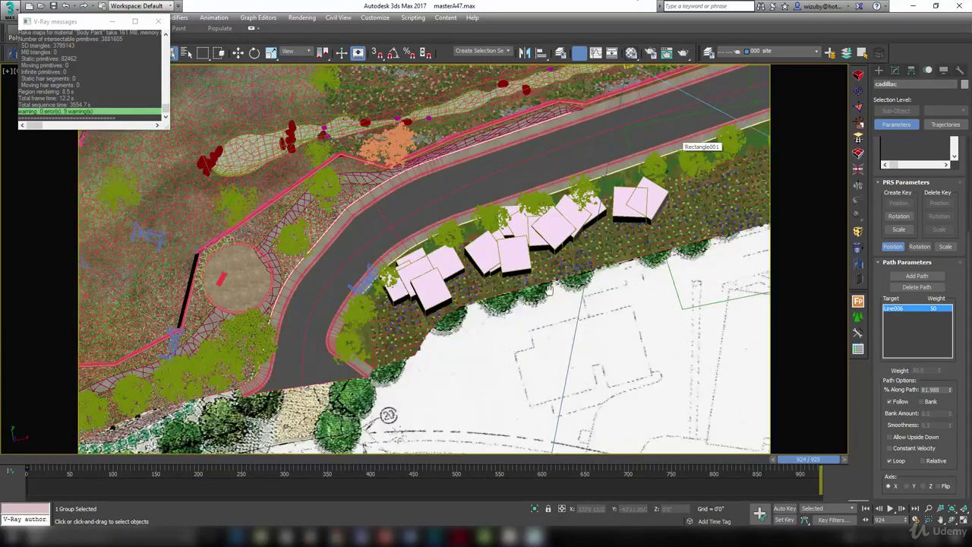
{"action": "middle_click_drag", "start_coordinate": [674, 145], "coordinate": [378, 465]}
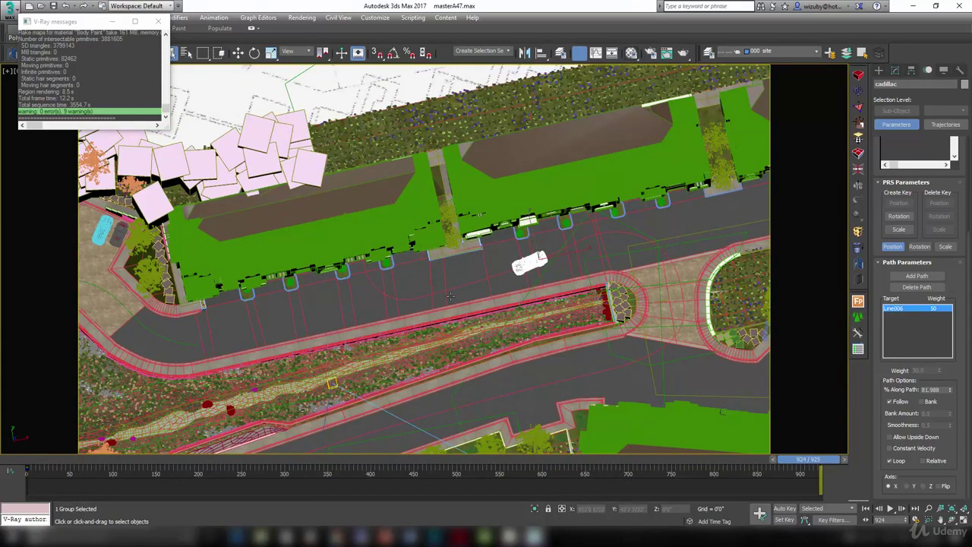
{"action": "scroll", "coordinate": [624, 227], "scroll_direction": "up", "scroll_amount": 2}
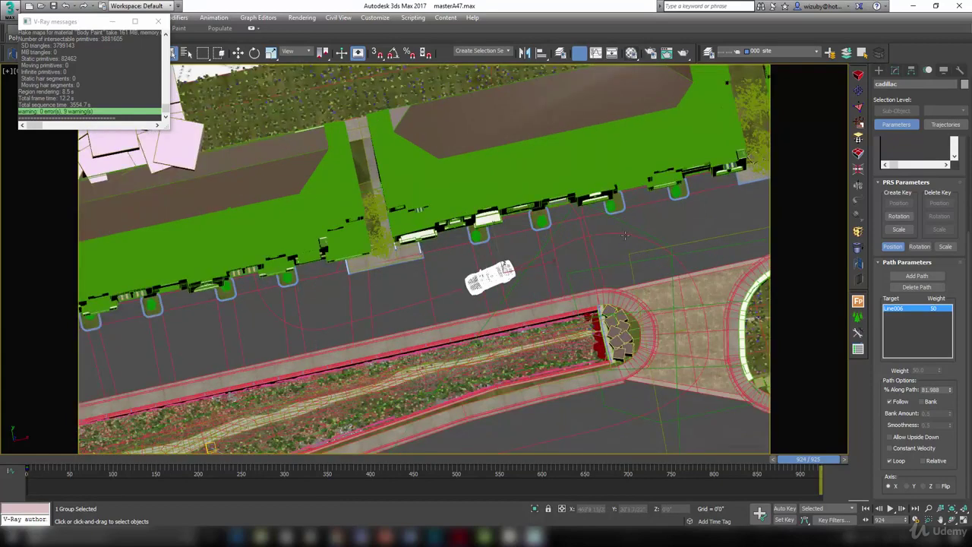
Select the car's path spline and examine its Normalize Spline settings and its course over the landscape plan
{"action": "right_click", "coordinate": [624, 234]}
{"action": "right_click", "coordinate": [614, 236]}
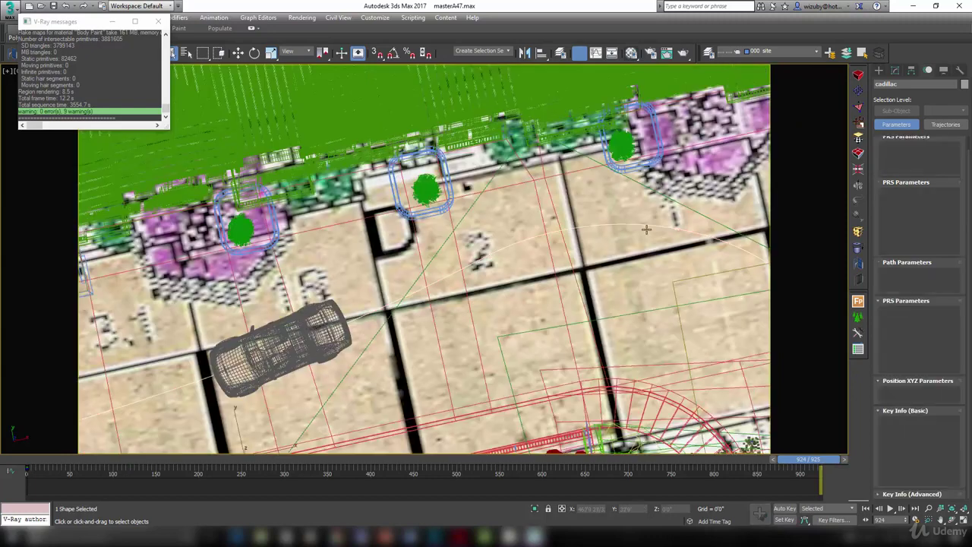
{"action": "left_click", "coordinate": [895, 70]}
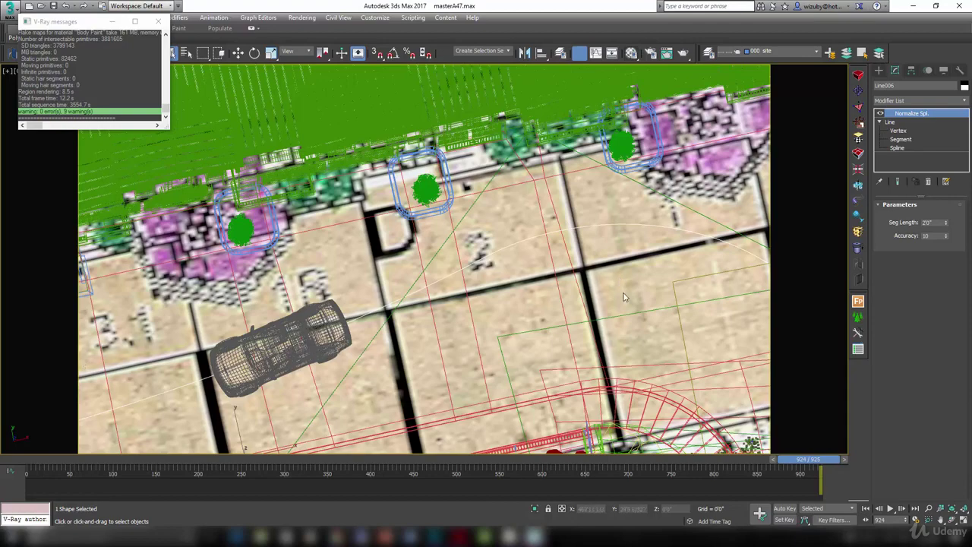
{"action": "scroll", "coordinate": [626, 297], "scroll_direction": "down", "scroll_amount": 5}
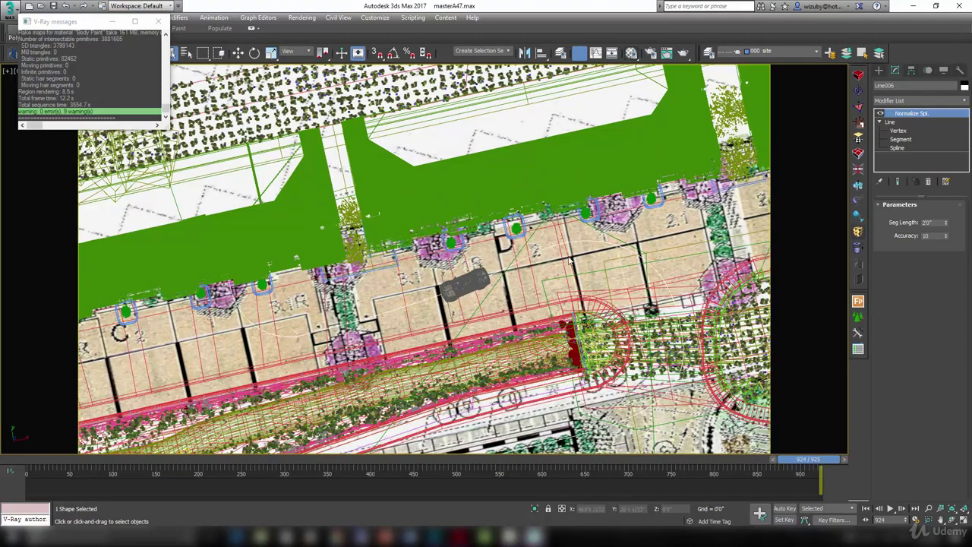
{"action": "scroll", "coordinate": [644, 386], "scroll_direction": "up", "scroll_amount": 2}
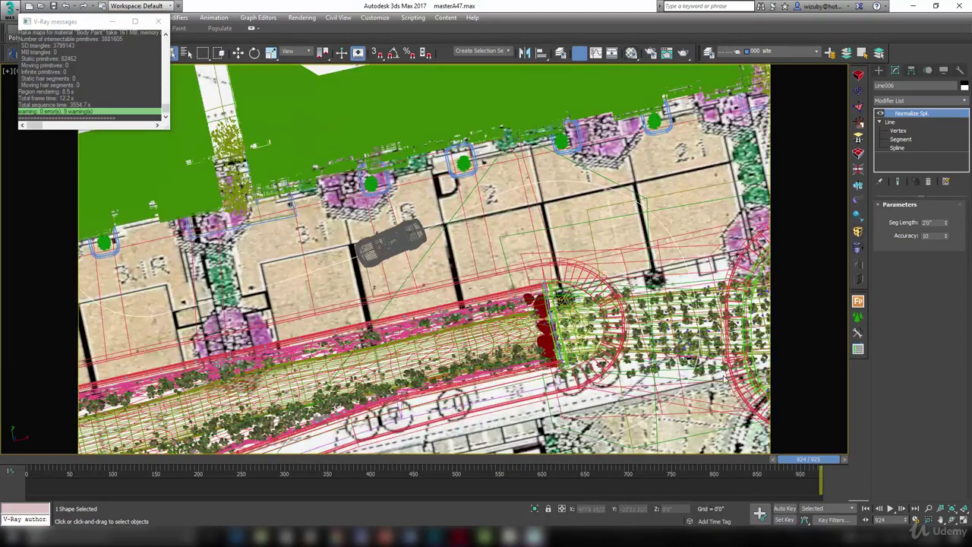
{"action": "scroll", "coordinate": [708, 337], "scroll_direction": "down", "scroll_amount": 3}
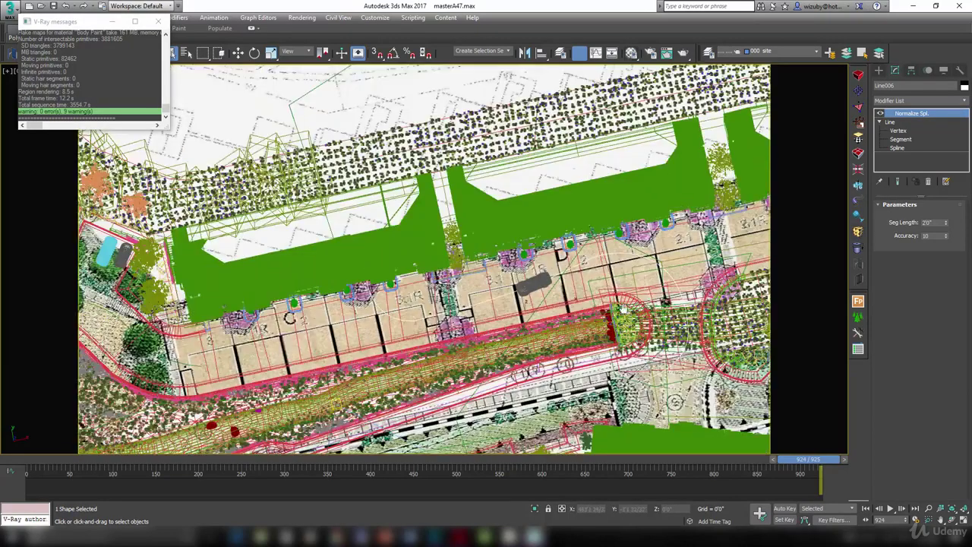
{"action": "middle_click_drag", "start_coordinate": [621, 308], "coordinate": [659, 203]}
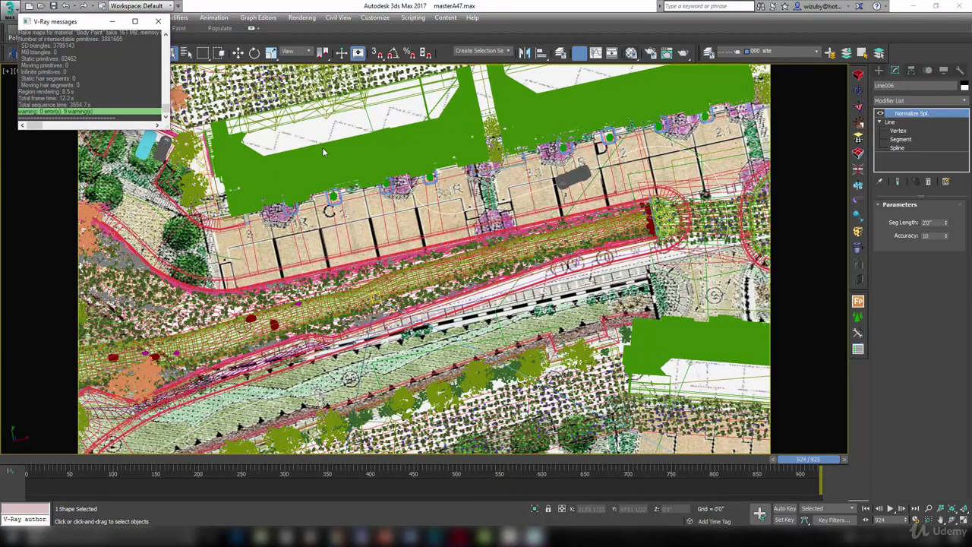
Clear the selection, switch to the PhysCamera002 view and on to PhysCamera004, and scrub the animation to frame 720
{"action": "left_click", "coordinate": [354, 205]}
{"action": "key", "text": "c"}
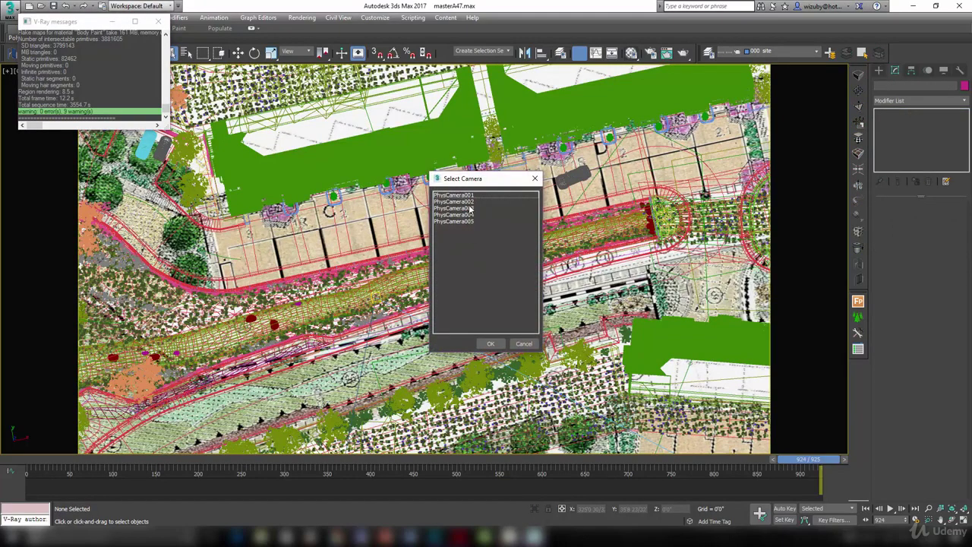
{"action": "left_click", "coordinate": [465, 202]}
{"action": "left_click", "coordinate": [492, 344]}
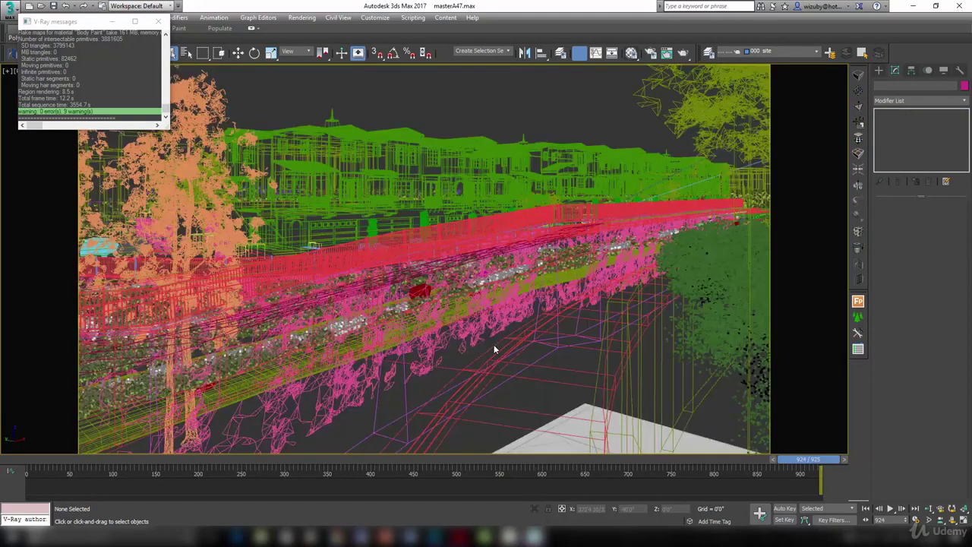
{"action": "key", "text": "c"}
{"action": "left_click", "coordinate": [468, 216]}
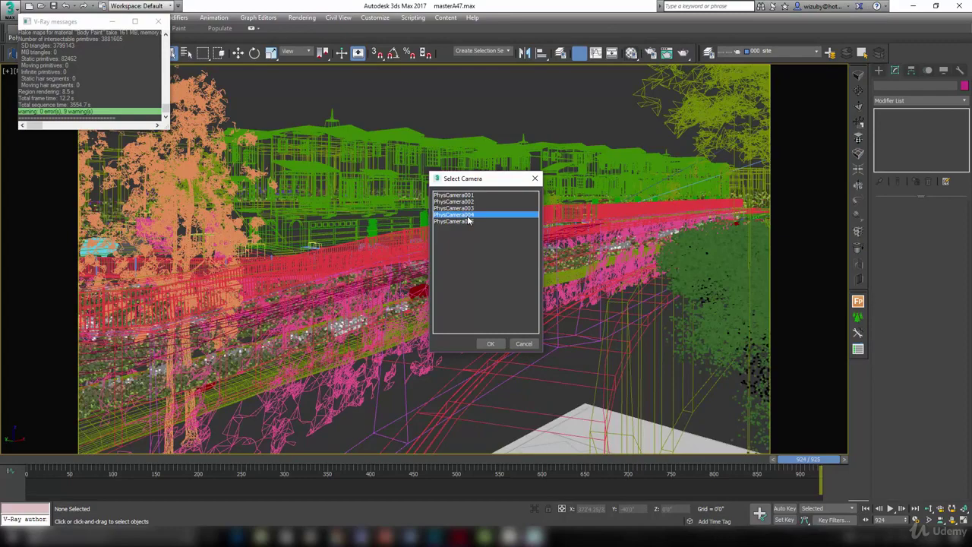
{"action": "left_click", "coordinate": [491, 343]}
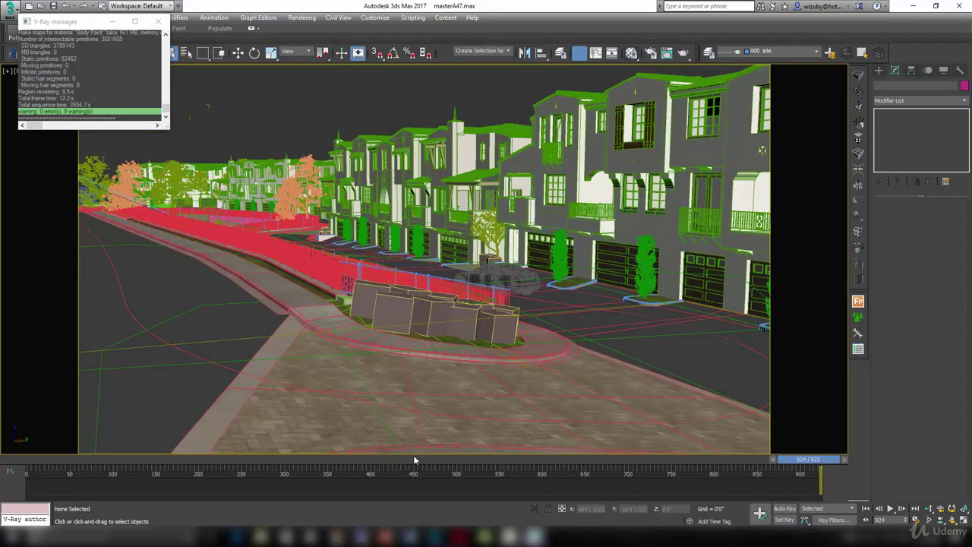
{"action": "left_click_drag", "start_coordinate": [821, 465], "coordinate": [652, 511]}
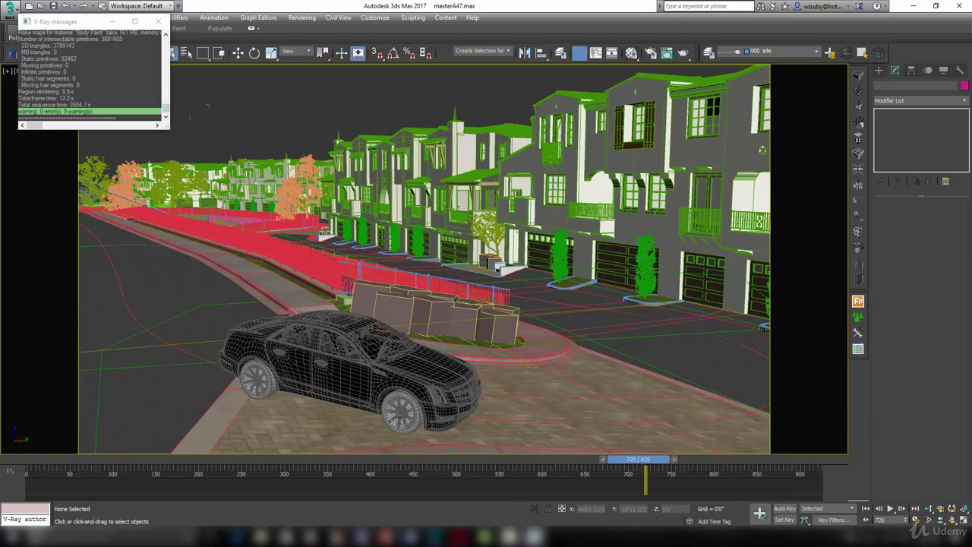
Open the car's nested groups and select the front wheel CTS_FRWHEEL
{"action": "left_click", "coordinate": [400, 418]}
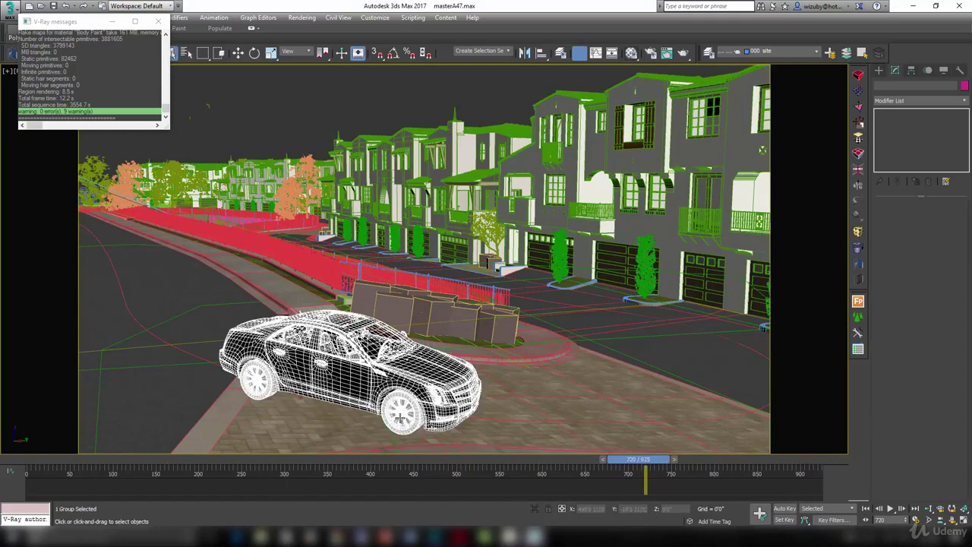
{"action": "left_click", "coordinate": [795, 278]}
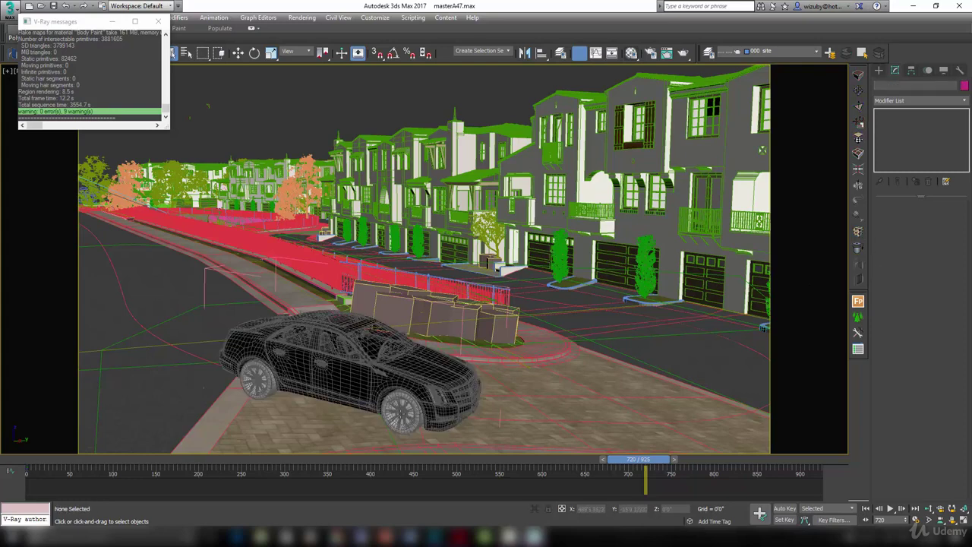
{"action": "left_click", "coordinate": [396, 416]}
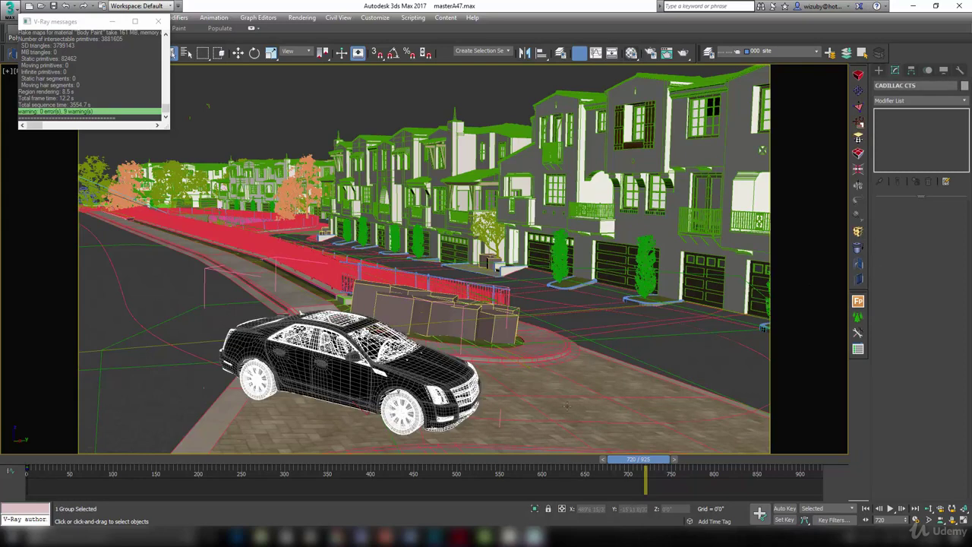
{"action": "left_click", "coordinate": [400, 410]}
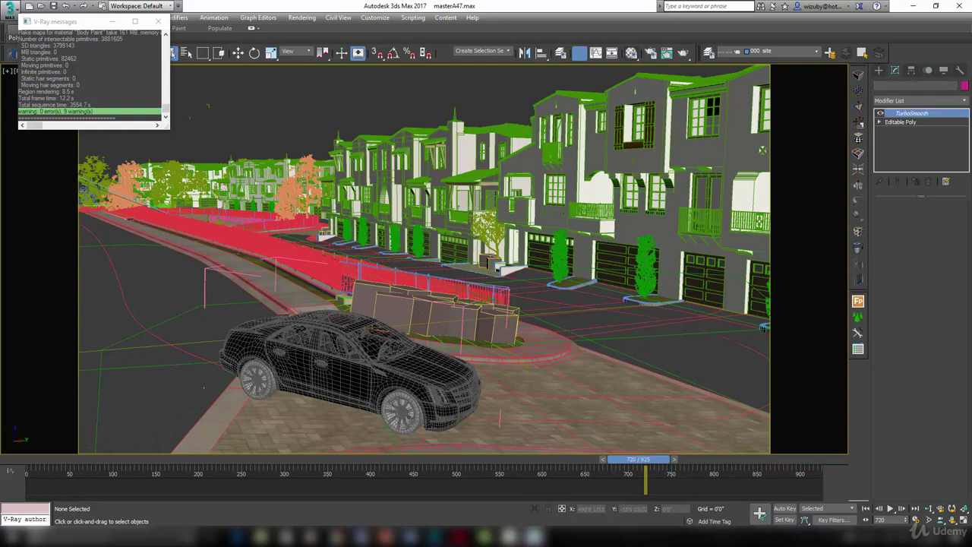
Try rotating the car's selected front wheel, and undo the rotation
{"action": "key", "text": "e"}
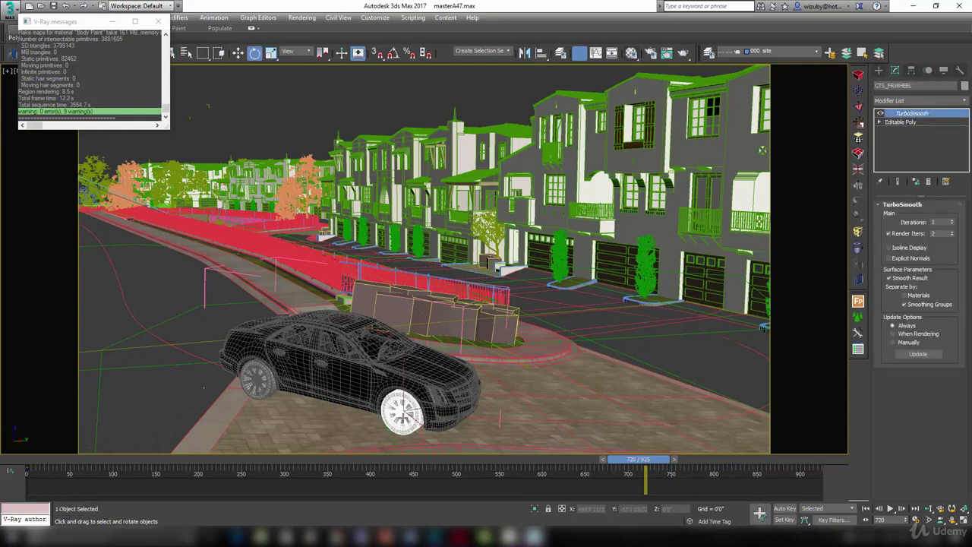
{"action": "left_click_drag", "start_coordinate": [411, 419], "coordinate": [420, 418]}
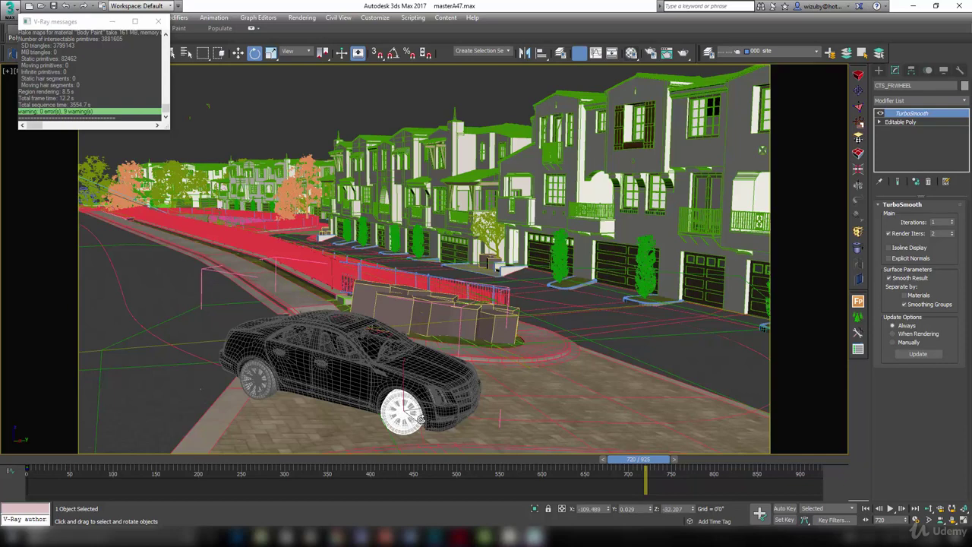
{"action": "key", "text": "ctrl+z"}
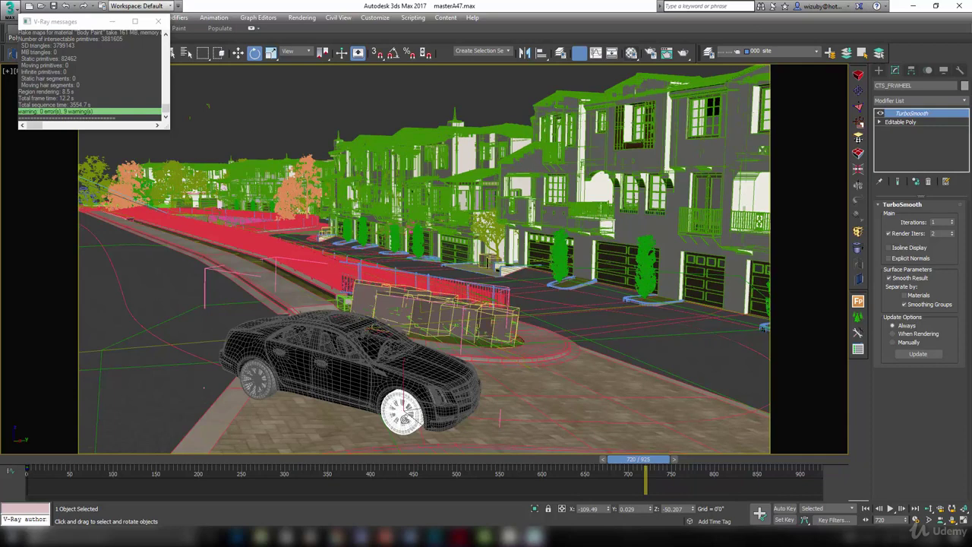
Set the reference coordinate system to Local and rotate the car's selected front wheel slightly
{"action": "left_click", "coordinate": [306, 50]}
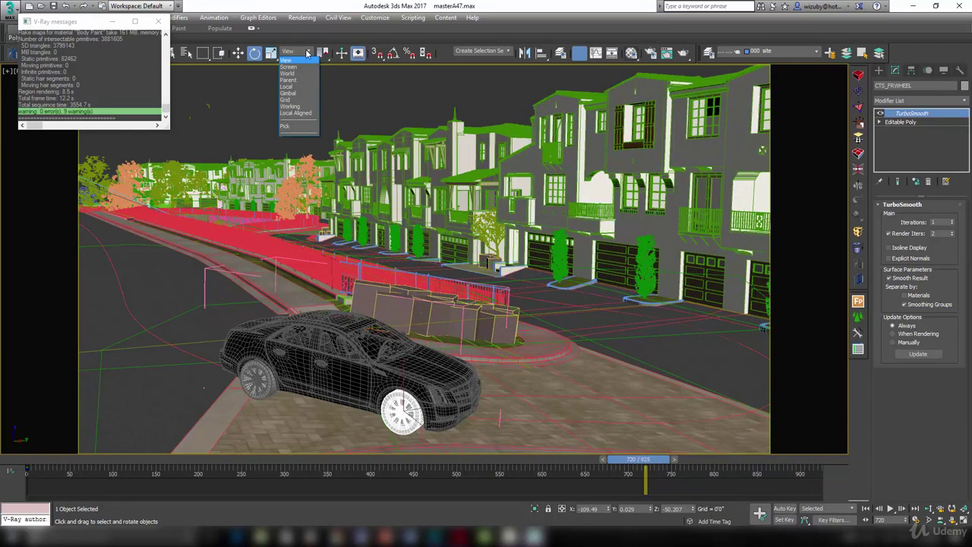
{"action": "left_click", "coordinate": [293, 93]}
{"action": "left_click_drag", "start_coordinate": [395, 422], "coordinate": [385, 420]}
Switch to the top view and scrub the animation from frame 0 through 692 and back to 599 to follow the car
{"action": "middle_click_drag", "start_coordinate": [384, 419], "coordinate": [513, 382]}
{"action": "key", "text": "t"}
{"action": "scroll", "coordinate": [481, 304], "scroll_direction": "up", "scroll_amount": 4}
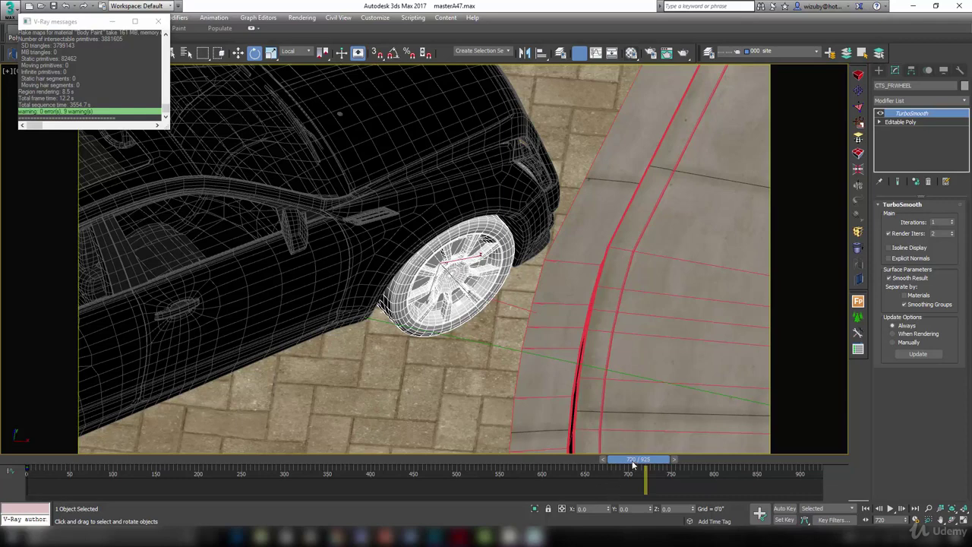
{"action": "left_click_drag", "start_coordinate": [633, 461], "coordinate": [2, 471]}
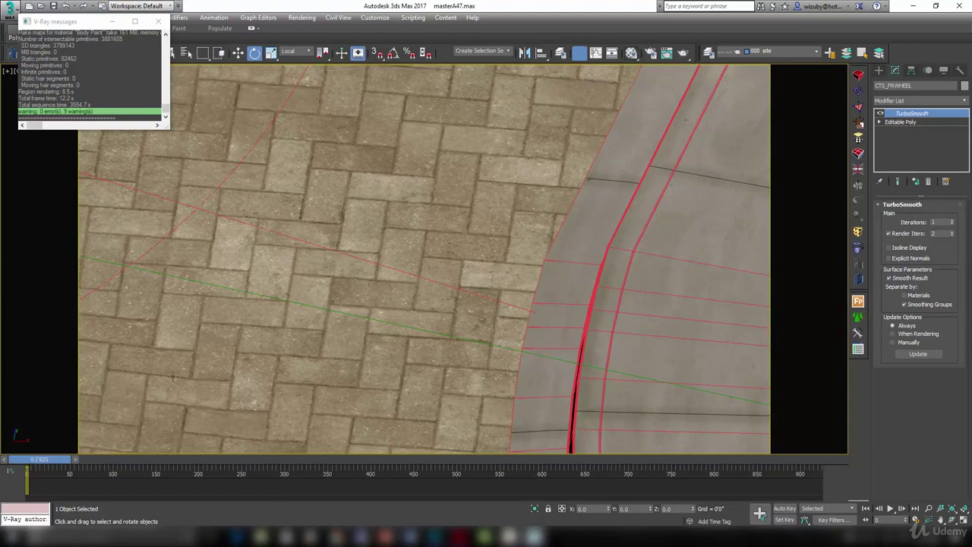
{"action": "scroll", "coordinate": [278, 325], "scroll_direction": "down", "scroll_amount": 5}
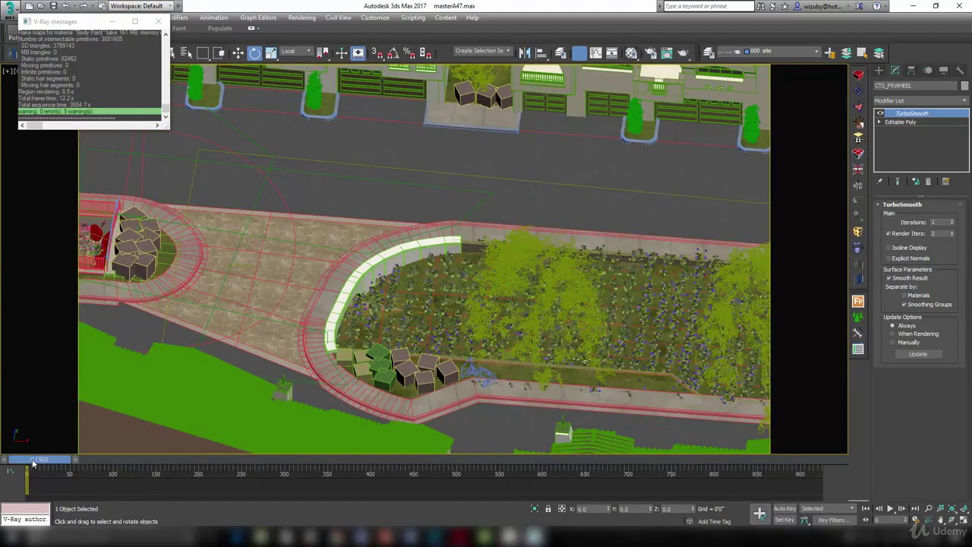
{"action": "left_click_drag", "start_coordinate": [33, 462], "coordinate": [255, 460]}
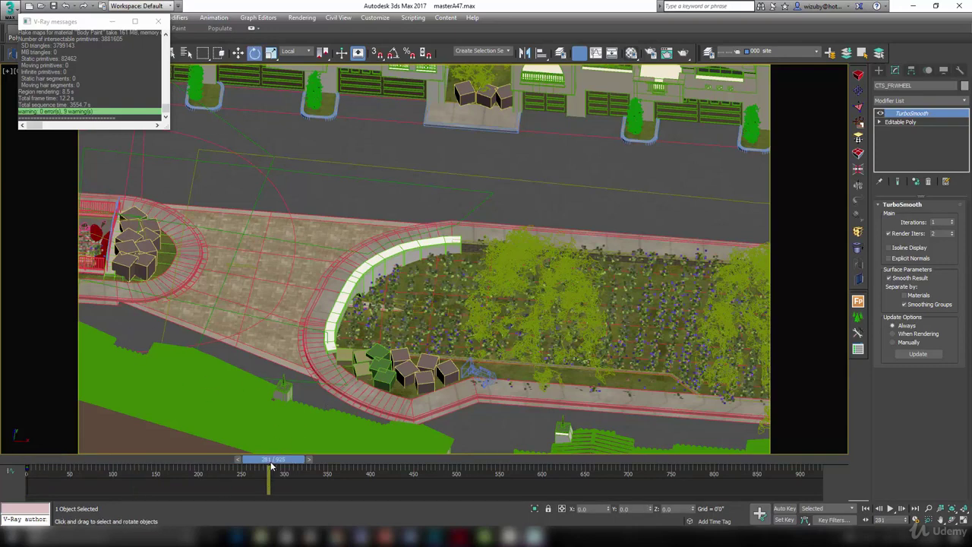
{"action": "left_click_drag", "start_coordinate": [271, 467], "coordinate": [617, 474]}
{"action": "key", "text": "e"}
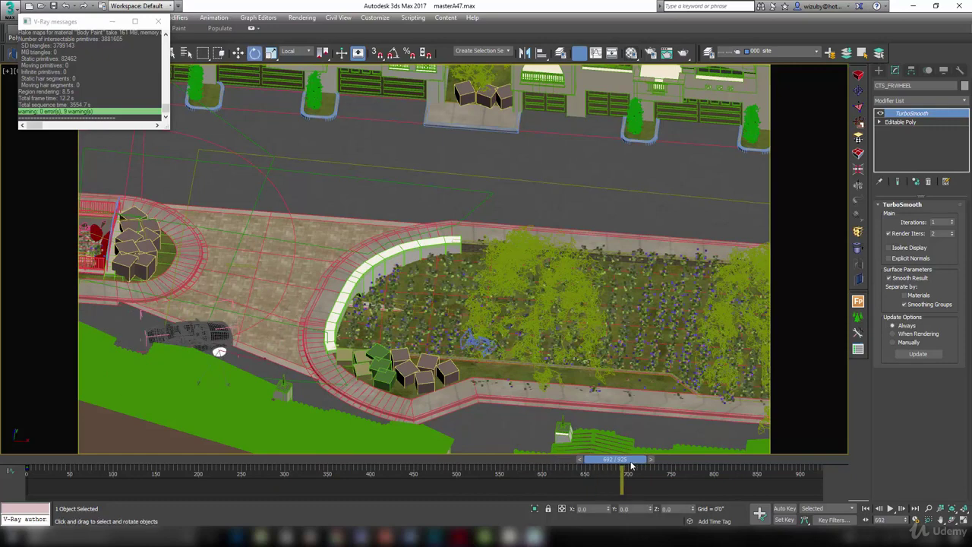
{"action": "left_click_drag", "start_coordinate": [636, 465], "coordinate": [554, 464]}
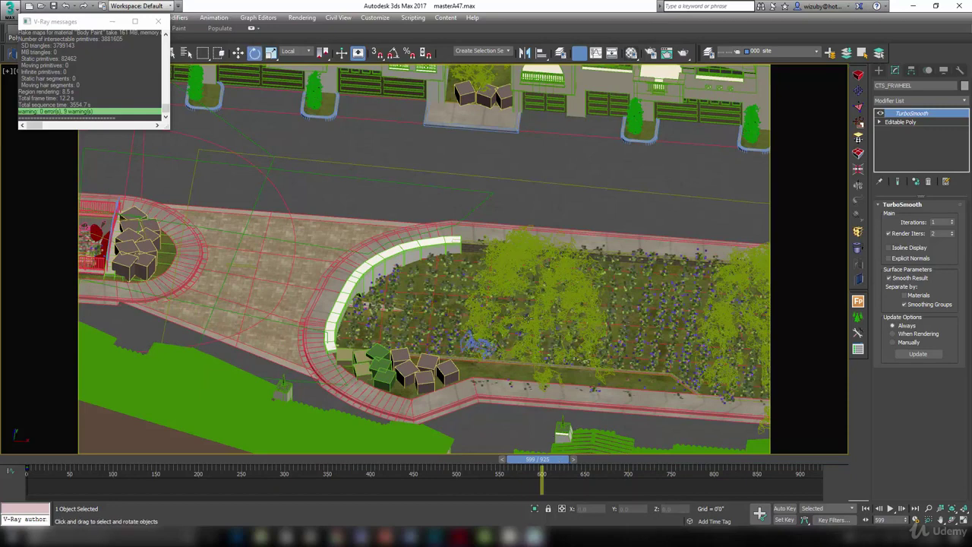
Switch the viewport to the PhysCamera003 view and scrub the animation to frame 181
{"action": "key", "text": "c"}
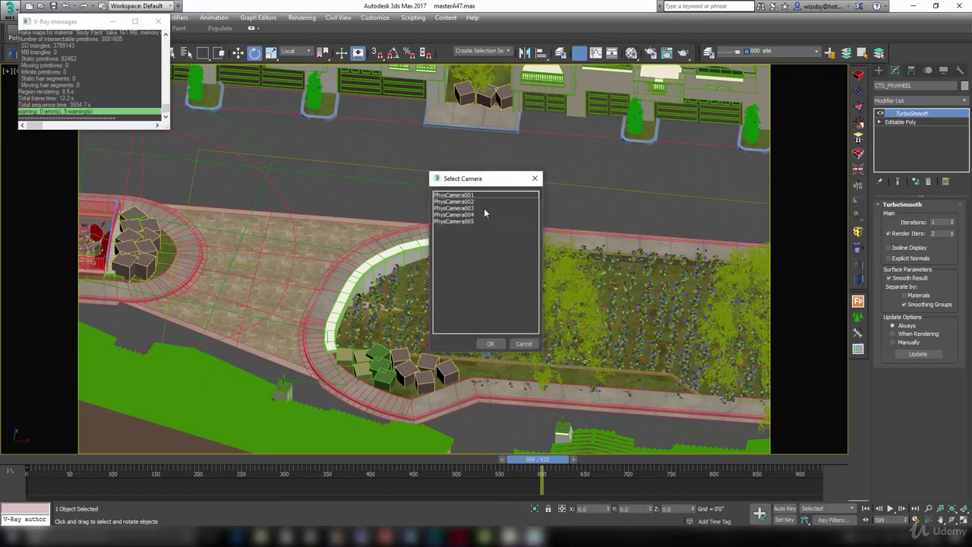
{"action": "left_click", "coordinate": [524, 345]}
{"action": "key", "text": "c"}
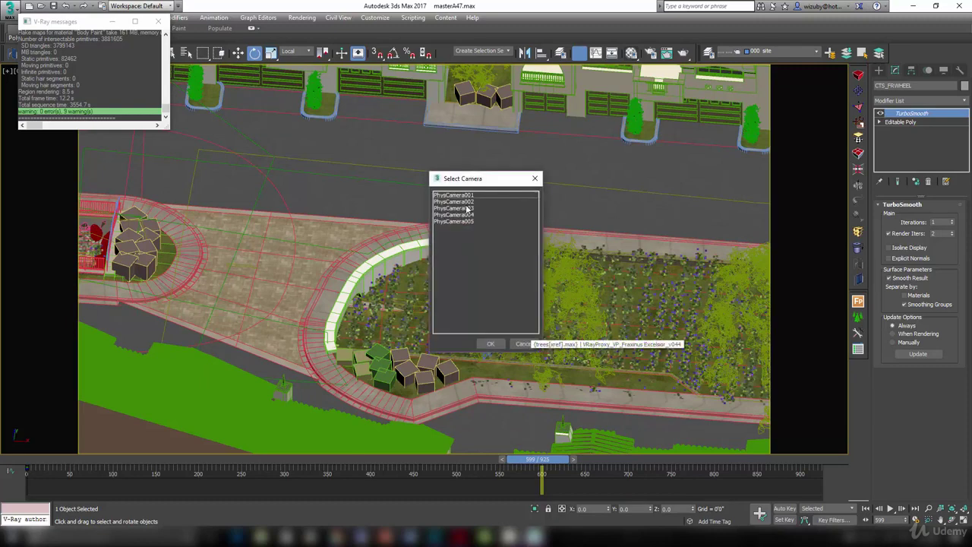
{"action": "left_click", "coordinate": [468, 208]}
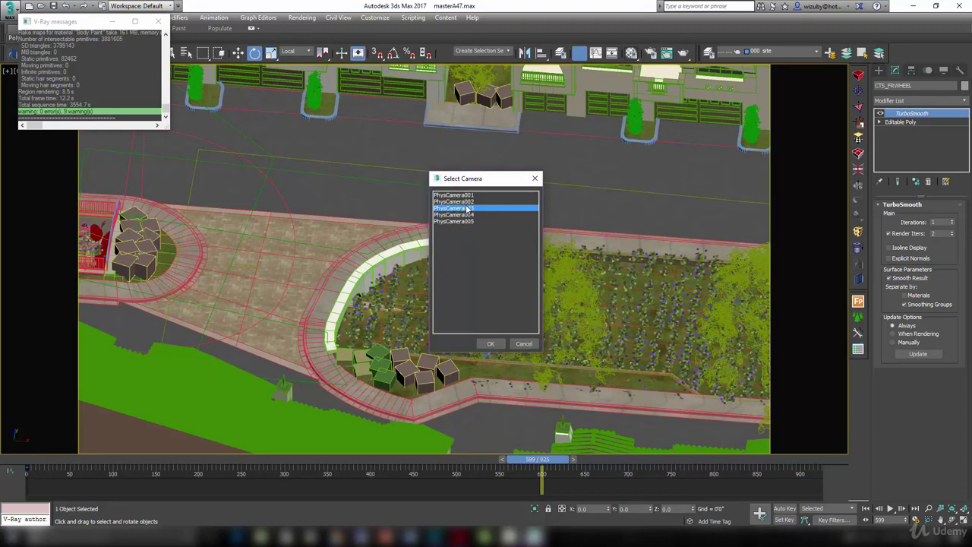
{"action": "left_click", "coordinate": [491, 343]}
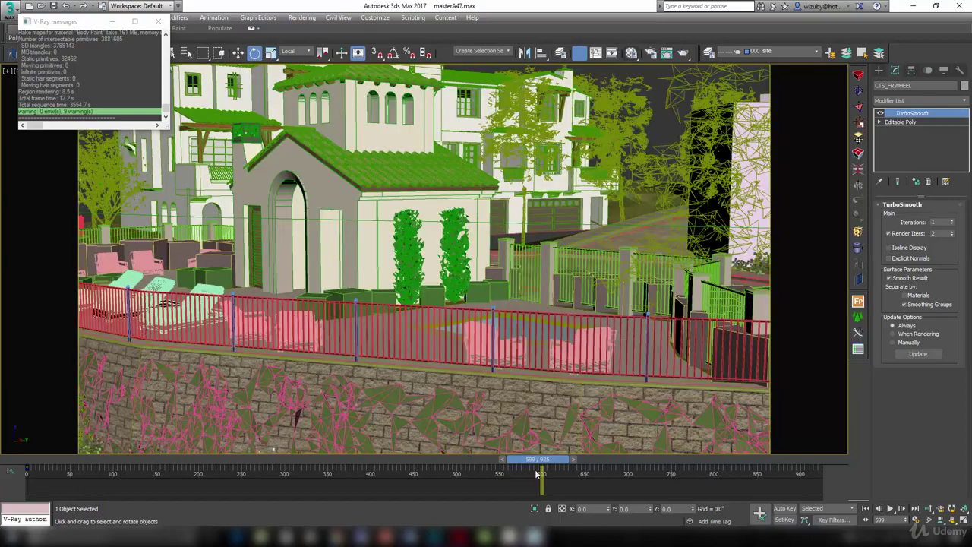
{"action": "left_click_drag", "start_coordinate": [300, 465], "coordinate": [193, 484]}
{"action": "key", "text": "r"}
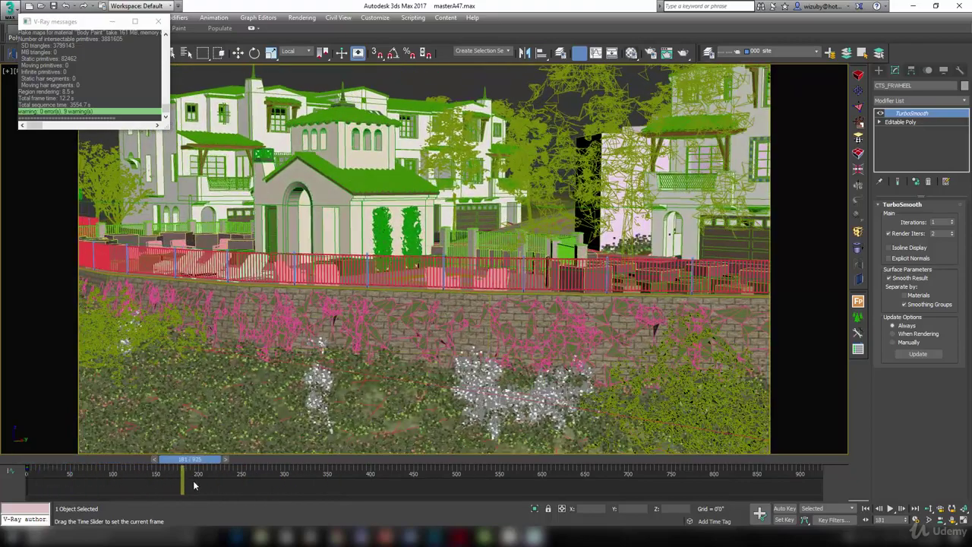
{"action": "key", "text": "e"}
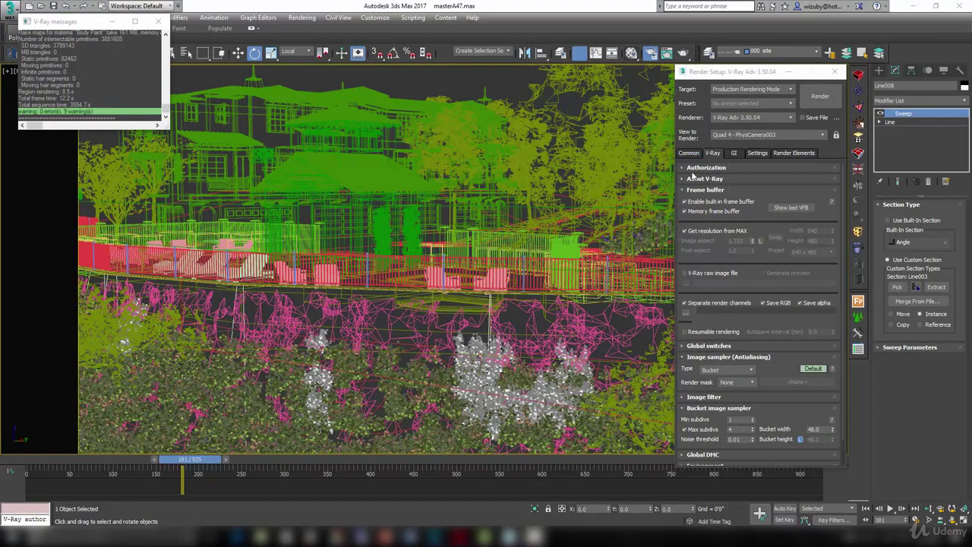
Examine the render's global illumination settings, including the Brute force GI and Light cache parameters
{"action": "left_click", "coordinate": [733, 153]}
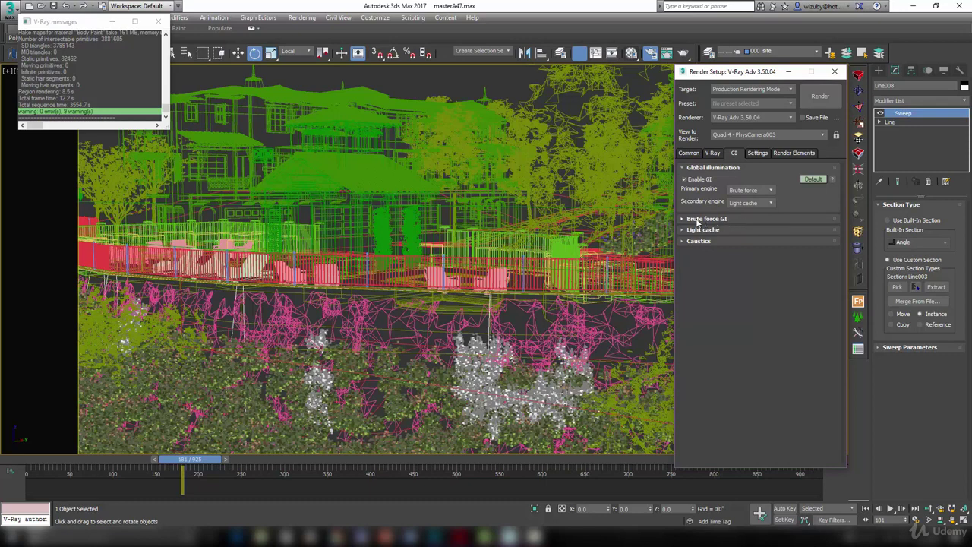
{"action": "left_click", "coordinate": [734, 220]}
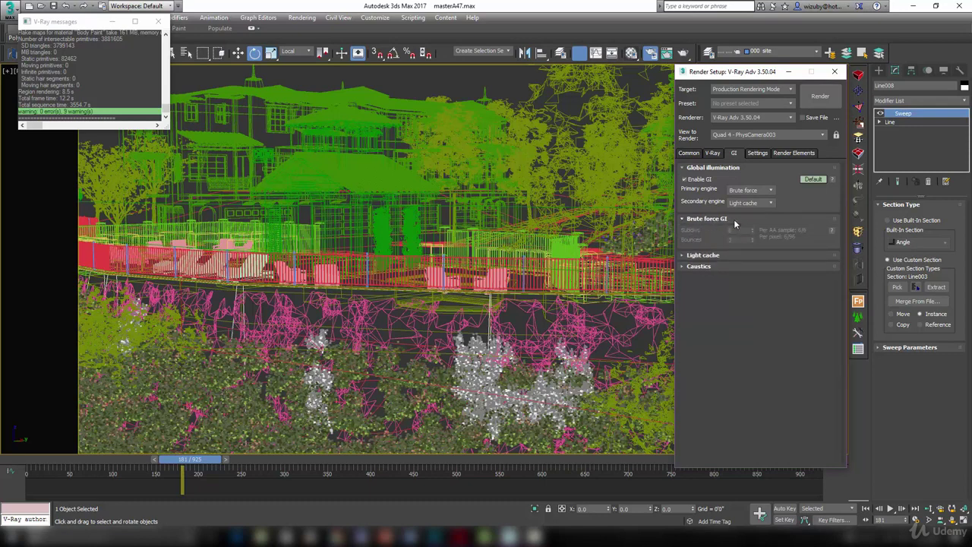
{"action": "left_click", "coordinate": [734, 221]}
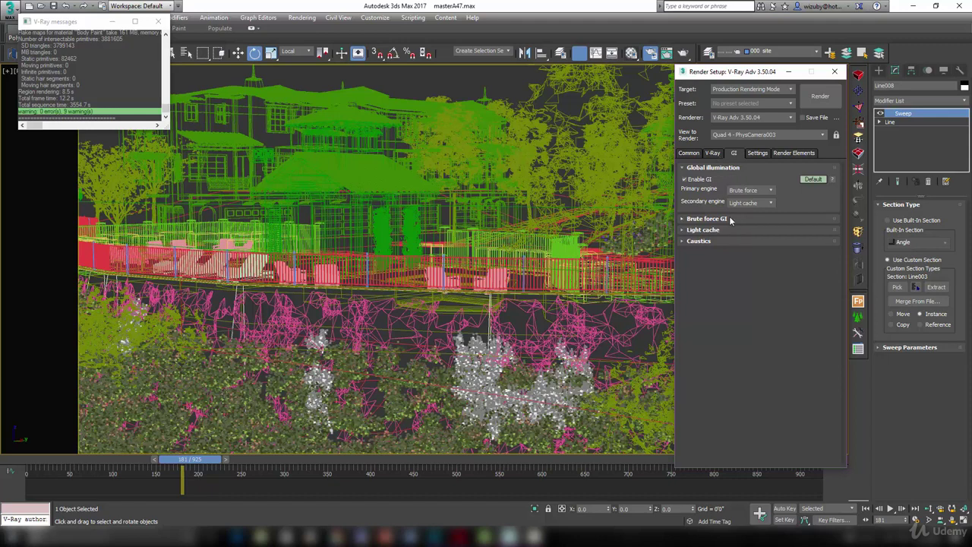
{"action": "left_click", "coordinate": [729, 218]}
{"action": "left_click", "coordinate": [729, 218]}
{"action": "left_click", "coordinate": [719, 218]}
{"action": "left_click", "coordinate": [716, 255]}
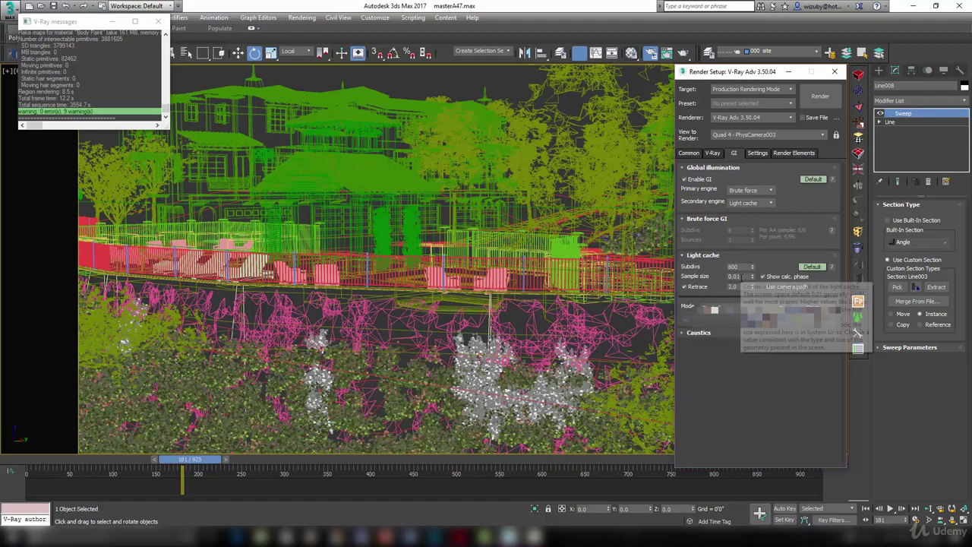
Review the V-Ray frame buffer and image sampler settings, and the scene's list of render elements
{"action": "left_click", "coordinate": [717, 154]}
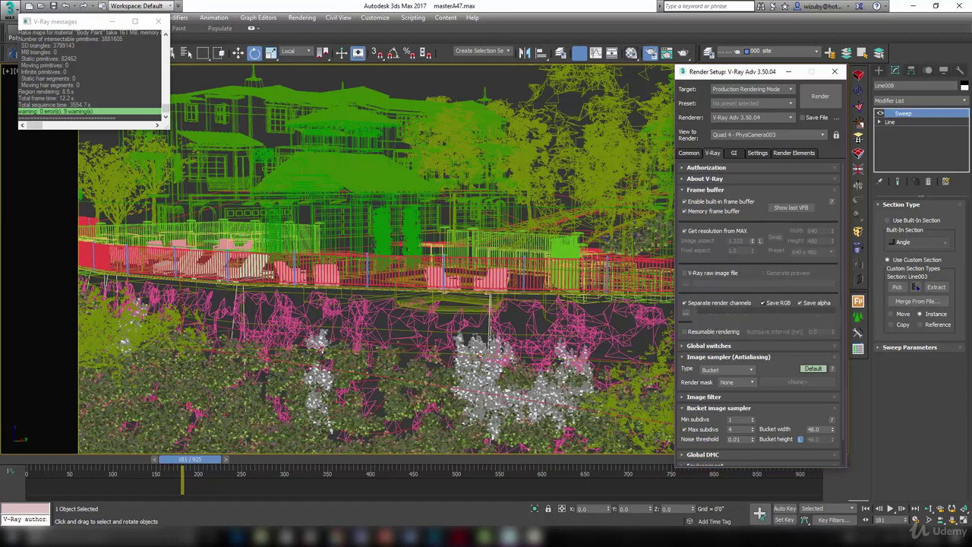
{"action": "left_click", "coordinate": [778, 153]}
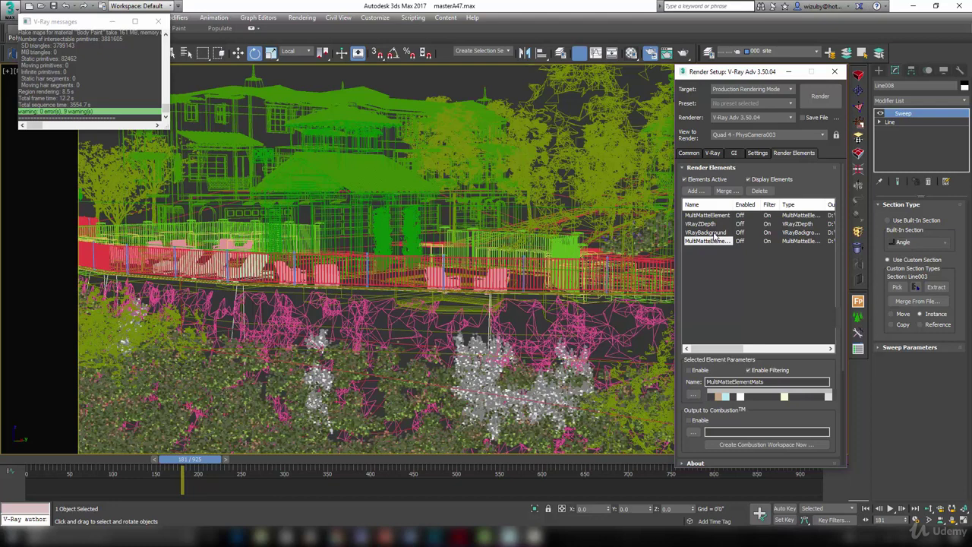
Examine the Bucket image sampler's Max subdivs and Noise threshold, and the render's common time range and output size settings
{"action": "left_click", "coordinate": [713, 154]}
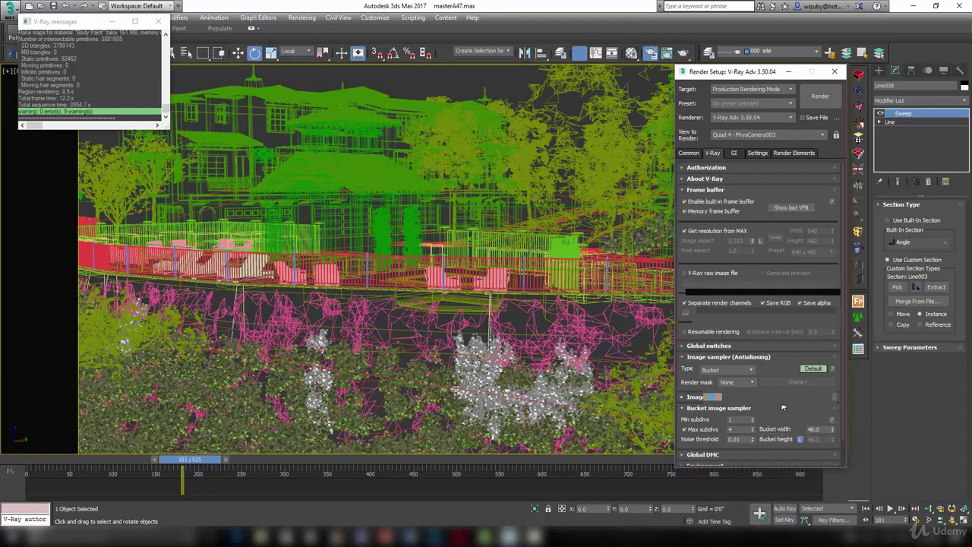
{"action": "scroll", "coordinate": [783, 408], "scroll_direction": "down", "scroll_amount": 2}
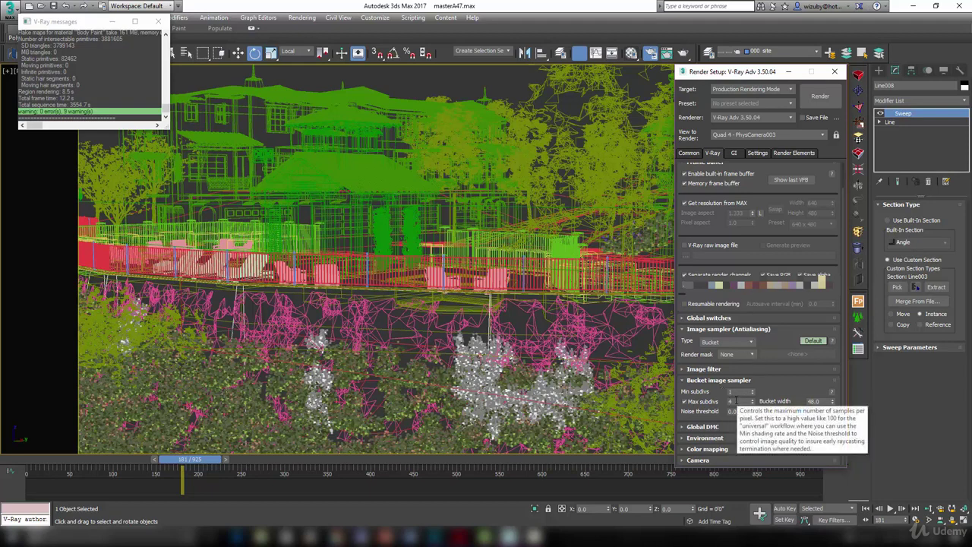
{"action": "double_click", "coordinate": [732, 401]}
{"action": "double_click", "coordinate": [734, 411]}
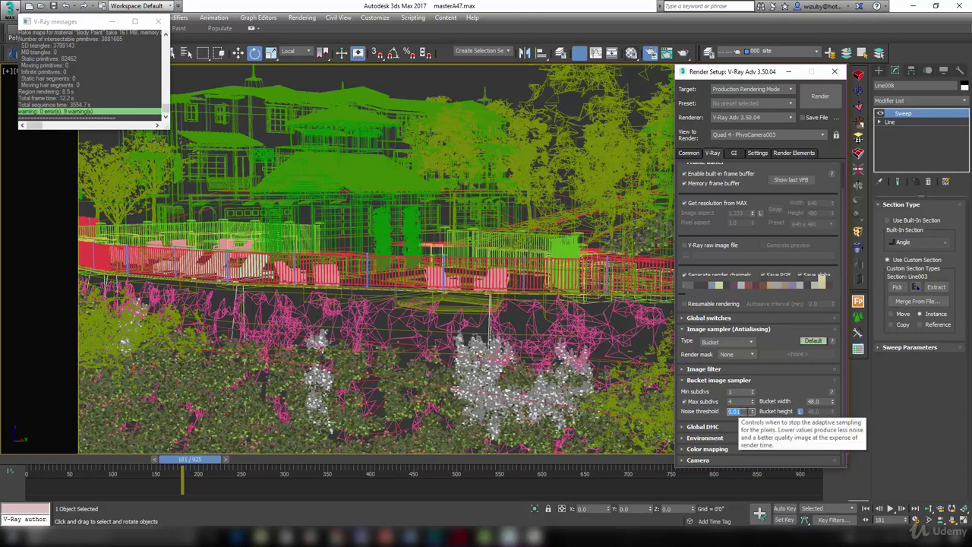
{"action": "left_click", "coordinate": [689, 153]}
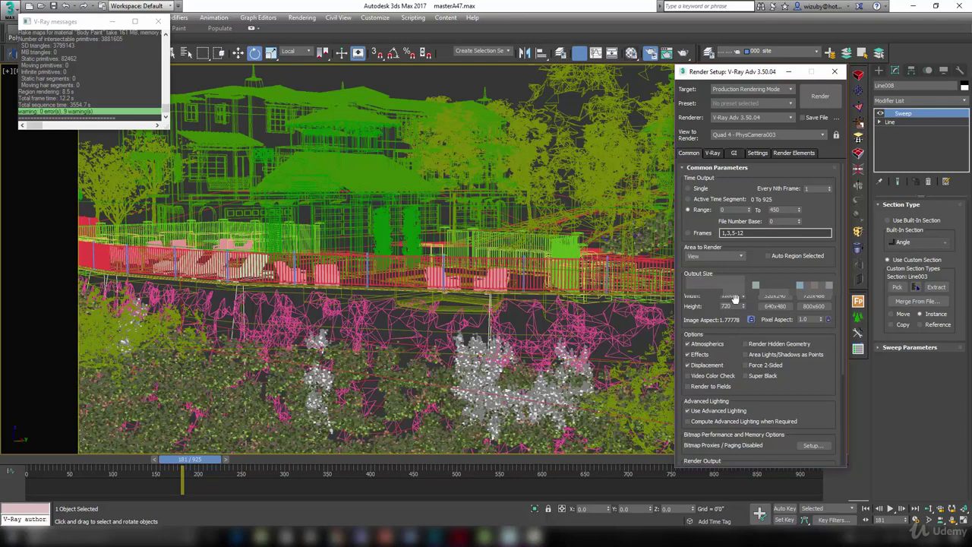